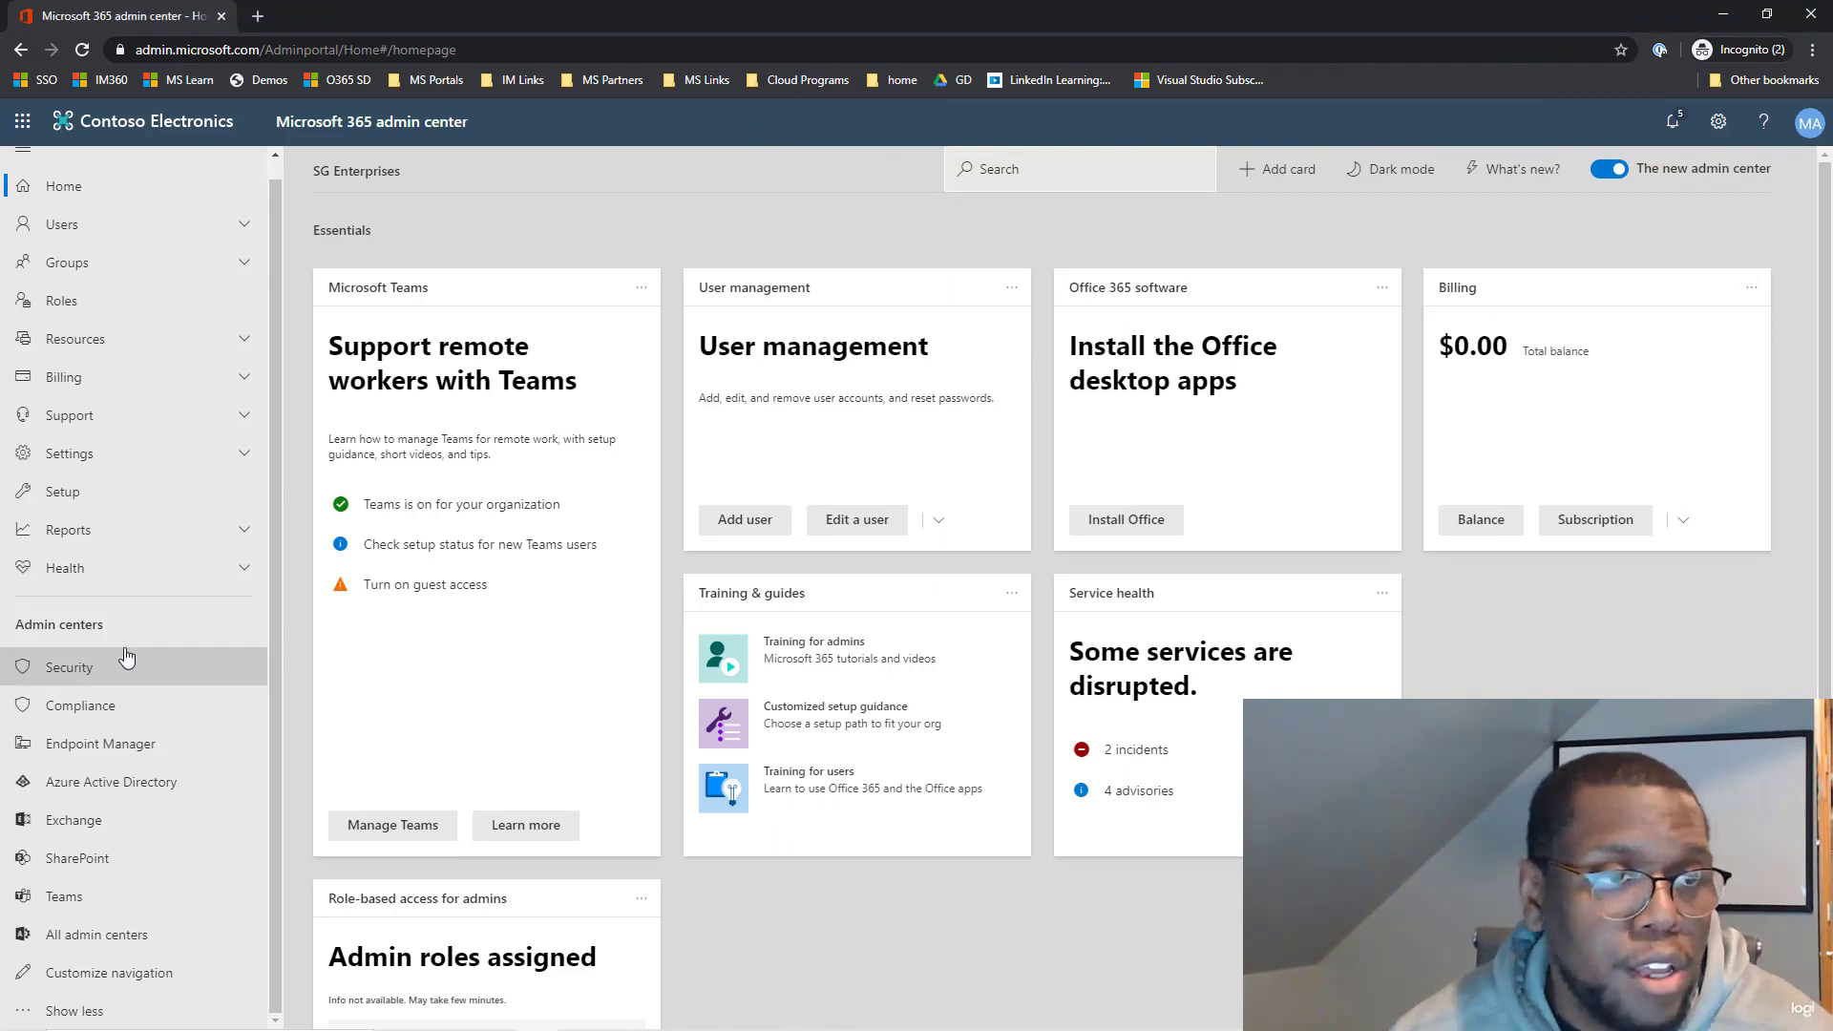
Open Data loss prevention policies in Security & Compliance and start creating a new policy.
{"action": "left_click", "coordinate": [88, 678]}
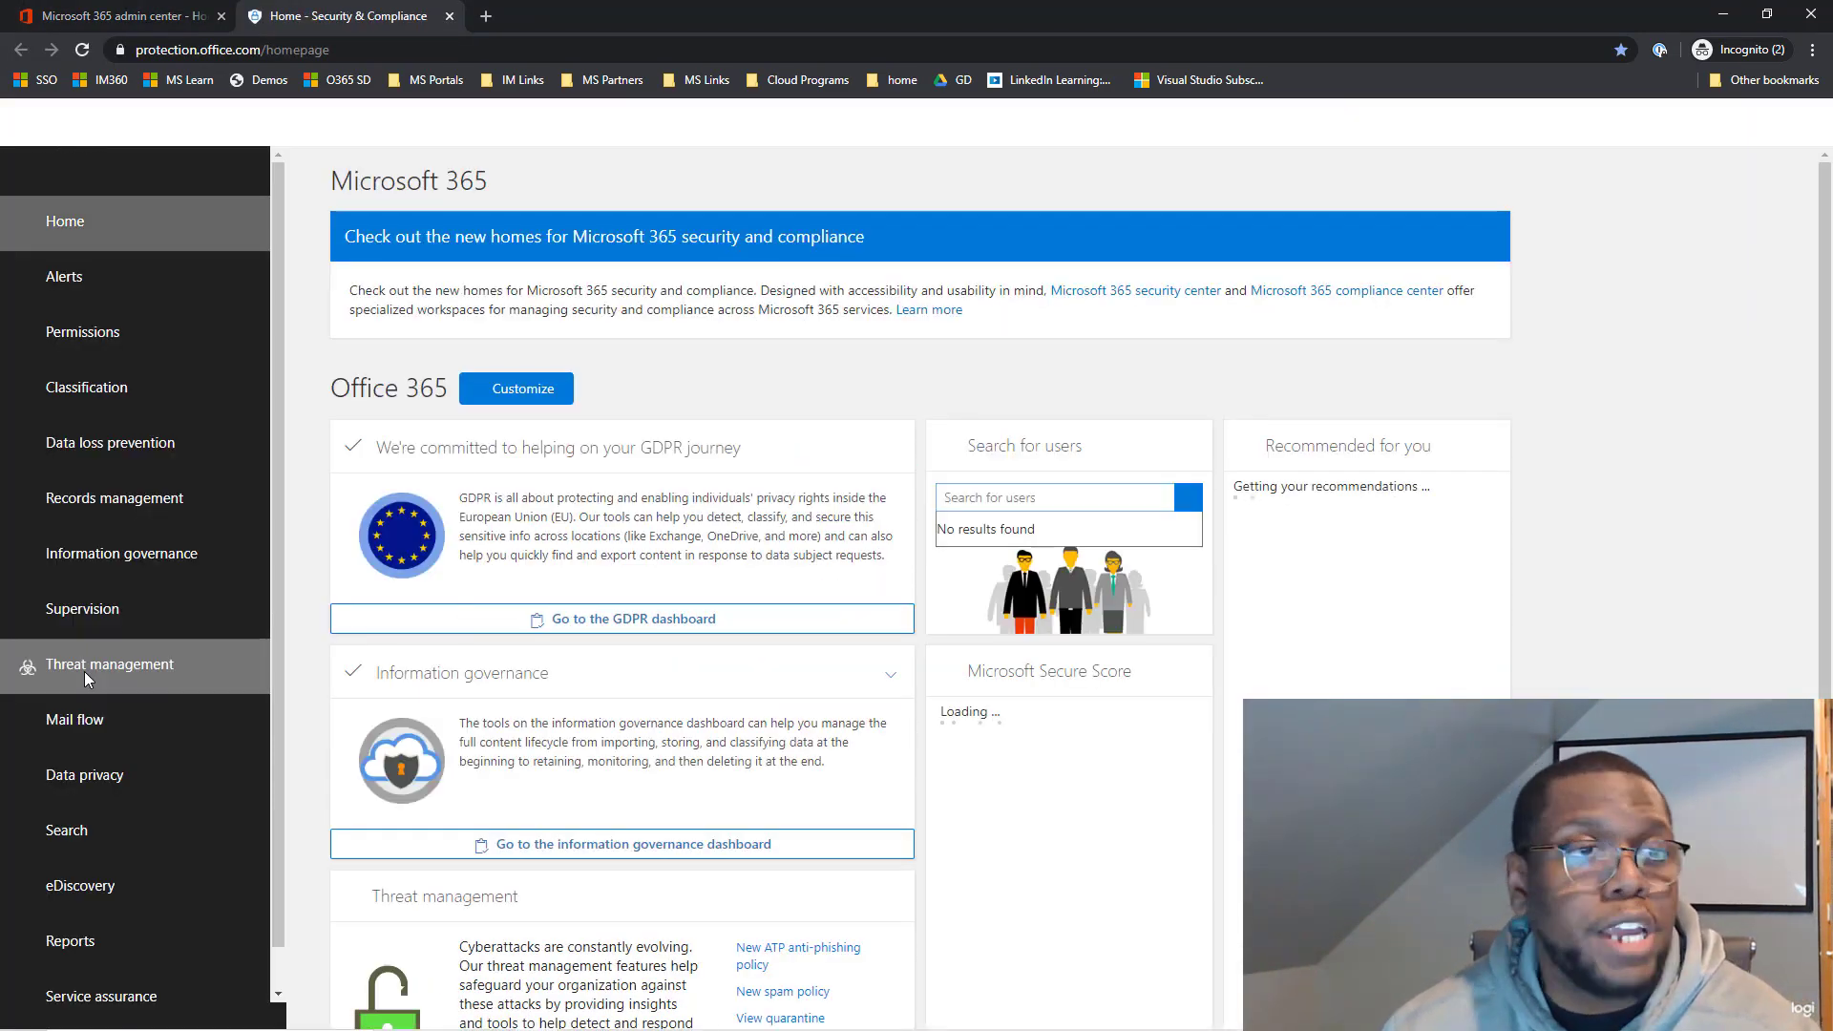
{"action": "left_click", "coordinate": [162, 443]}
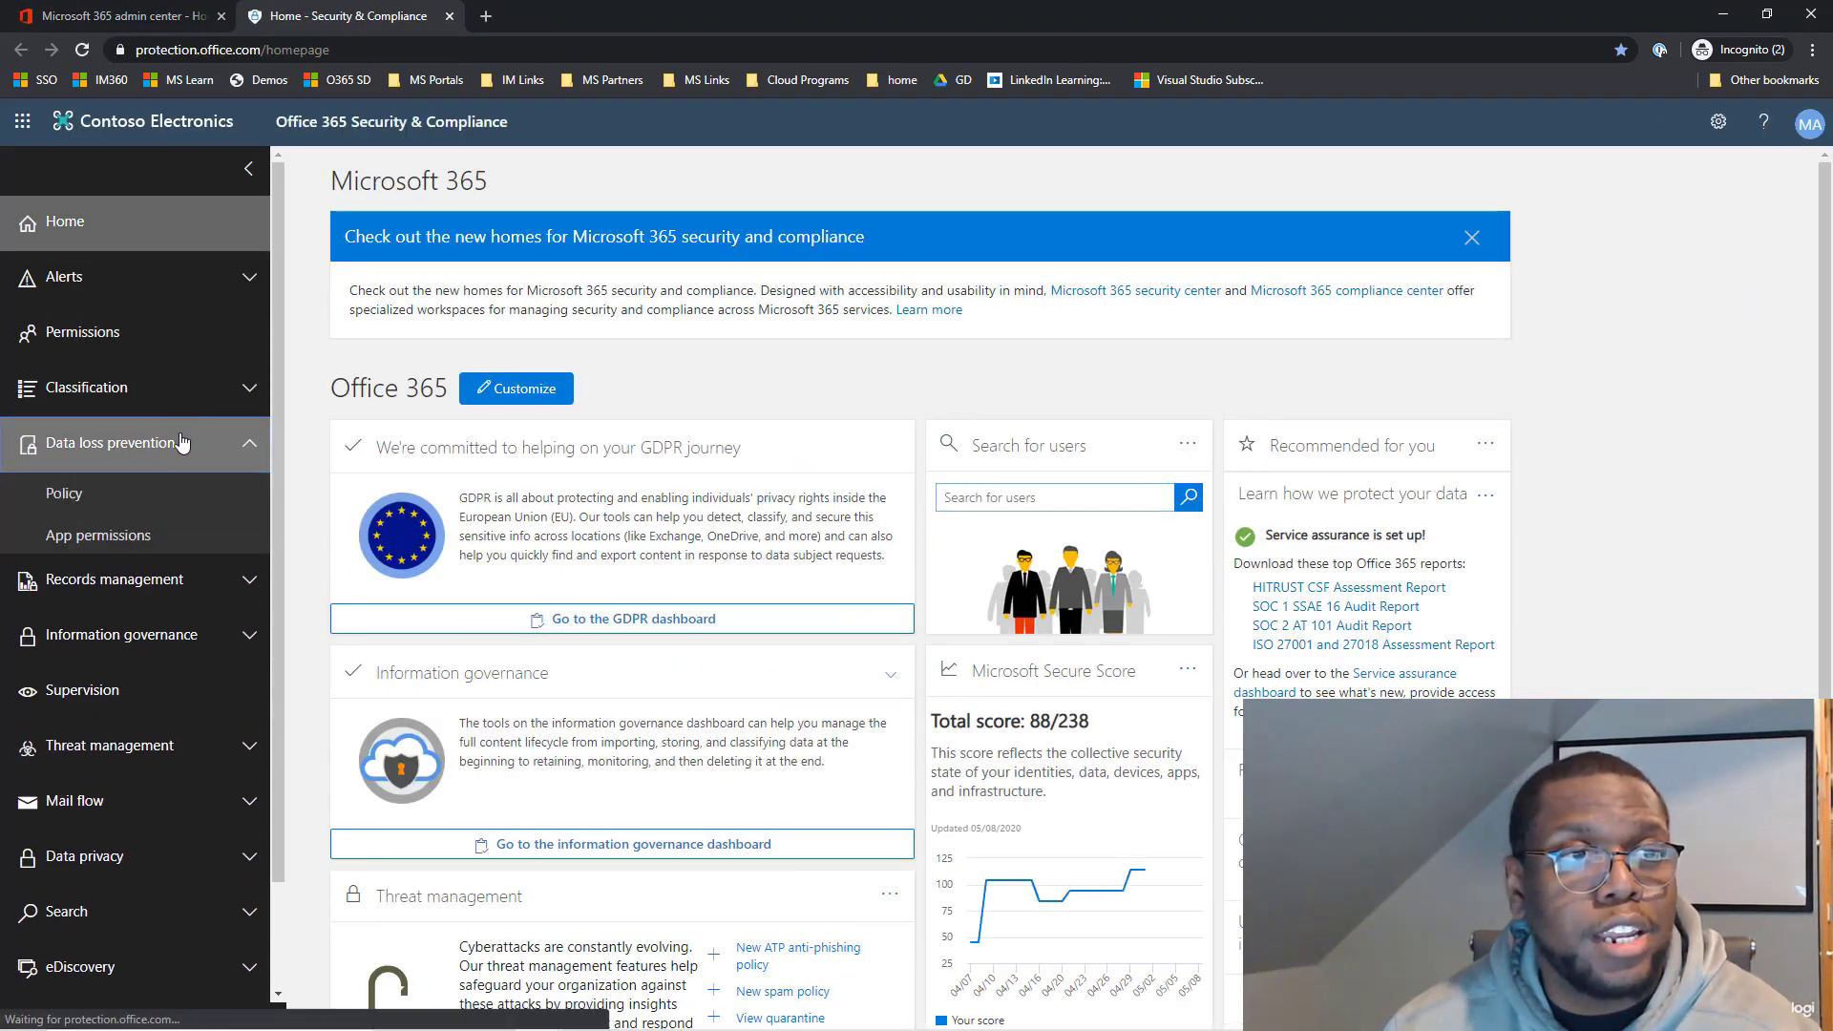
{"action": "left_click", "coordinate": [158, 496]}
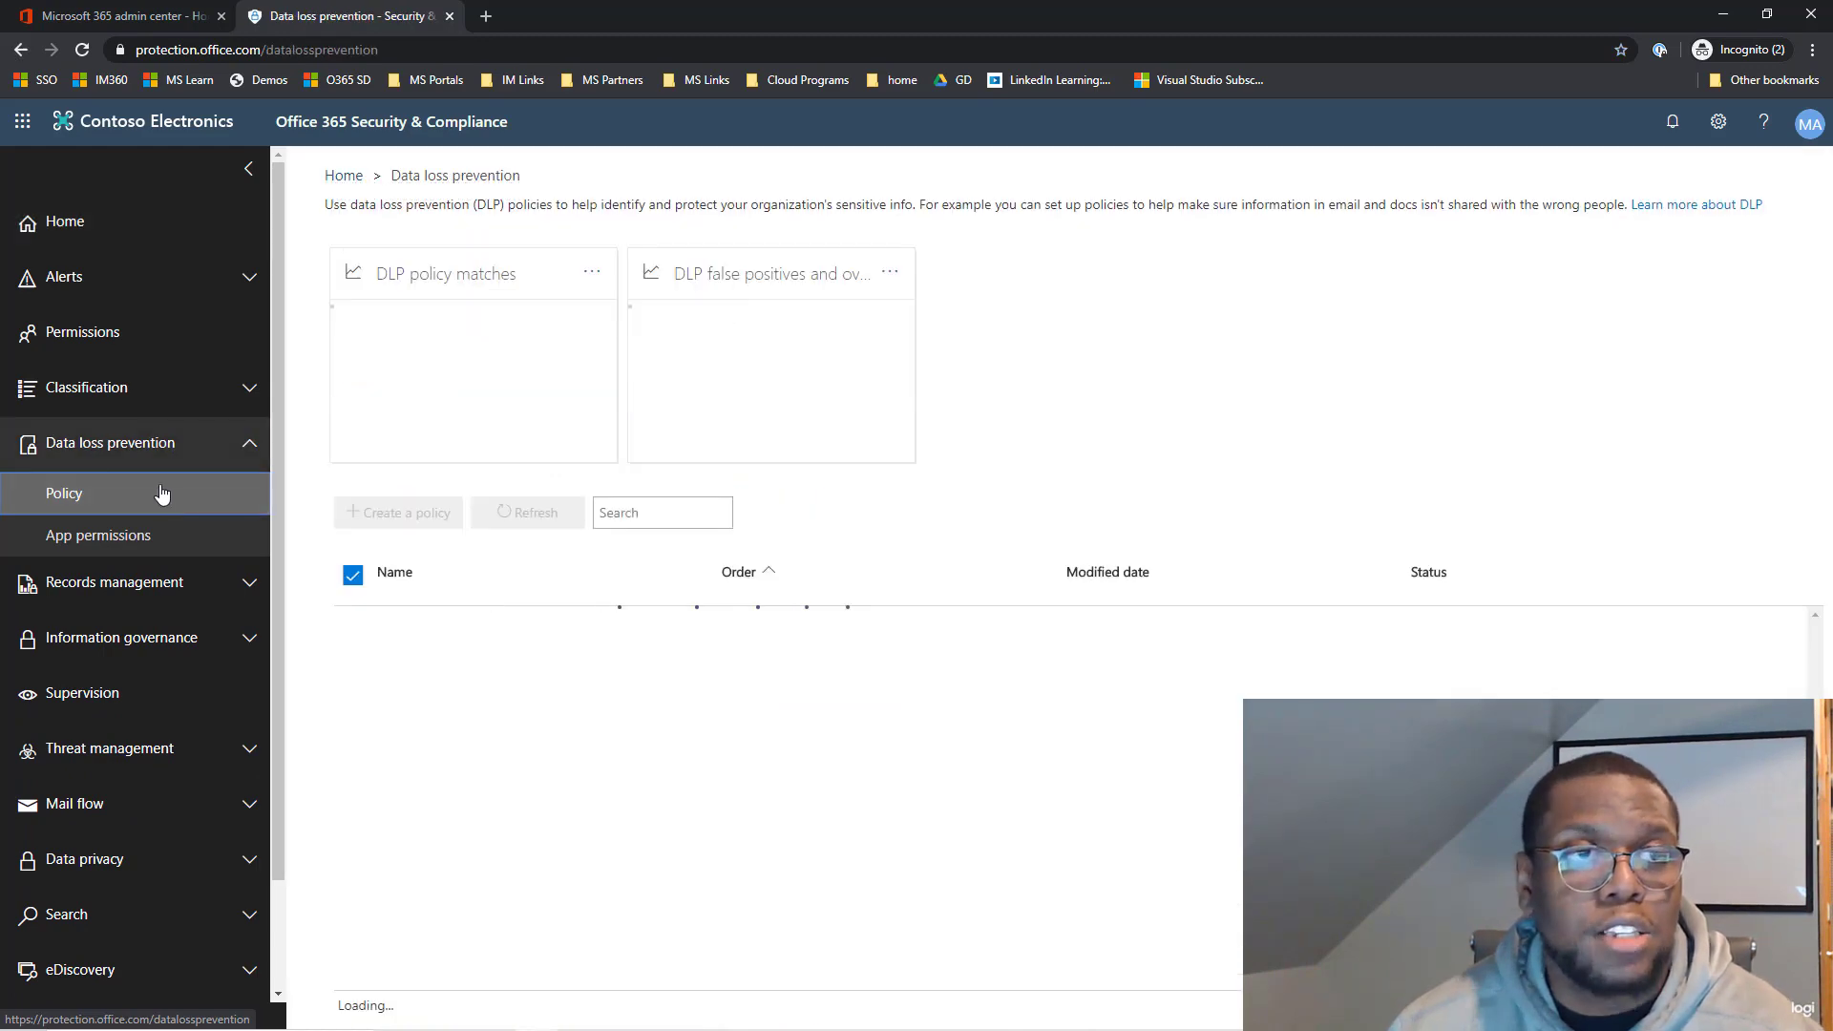
{"action": "left_click", "coordinate": [359, 516]}
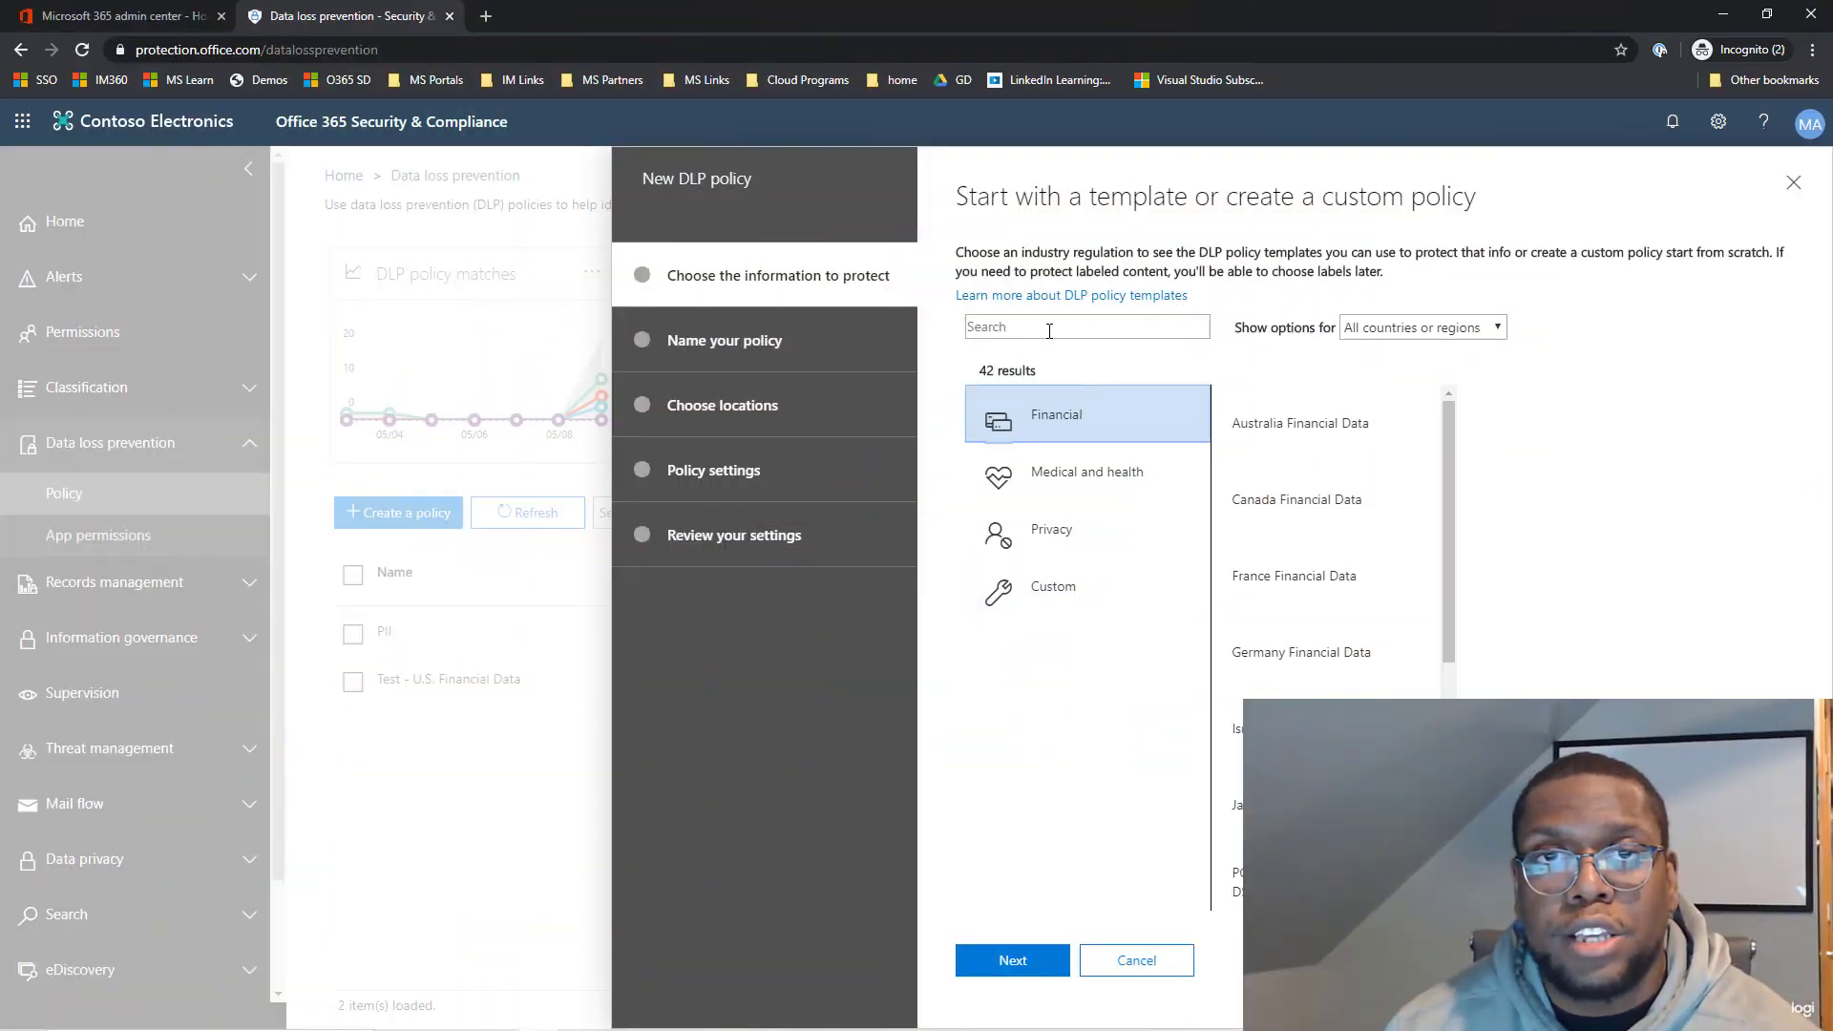
Search the templates for 'U.S.' and choose the U.S. Financial Data template.
{"action": "left_click", "coordinate": [1049, 331]}
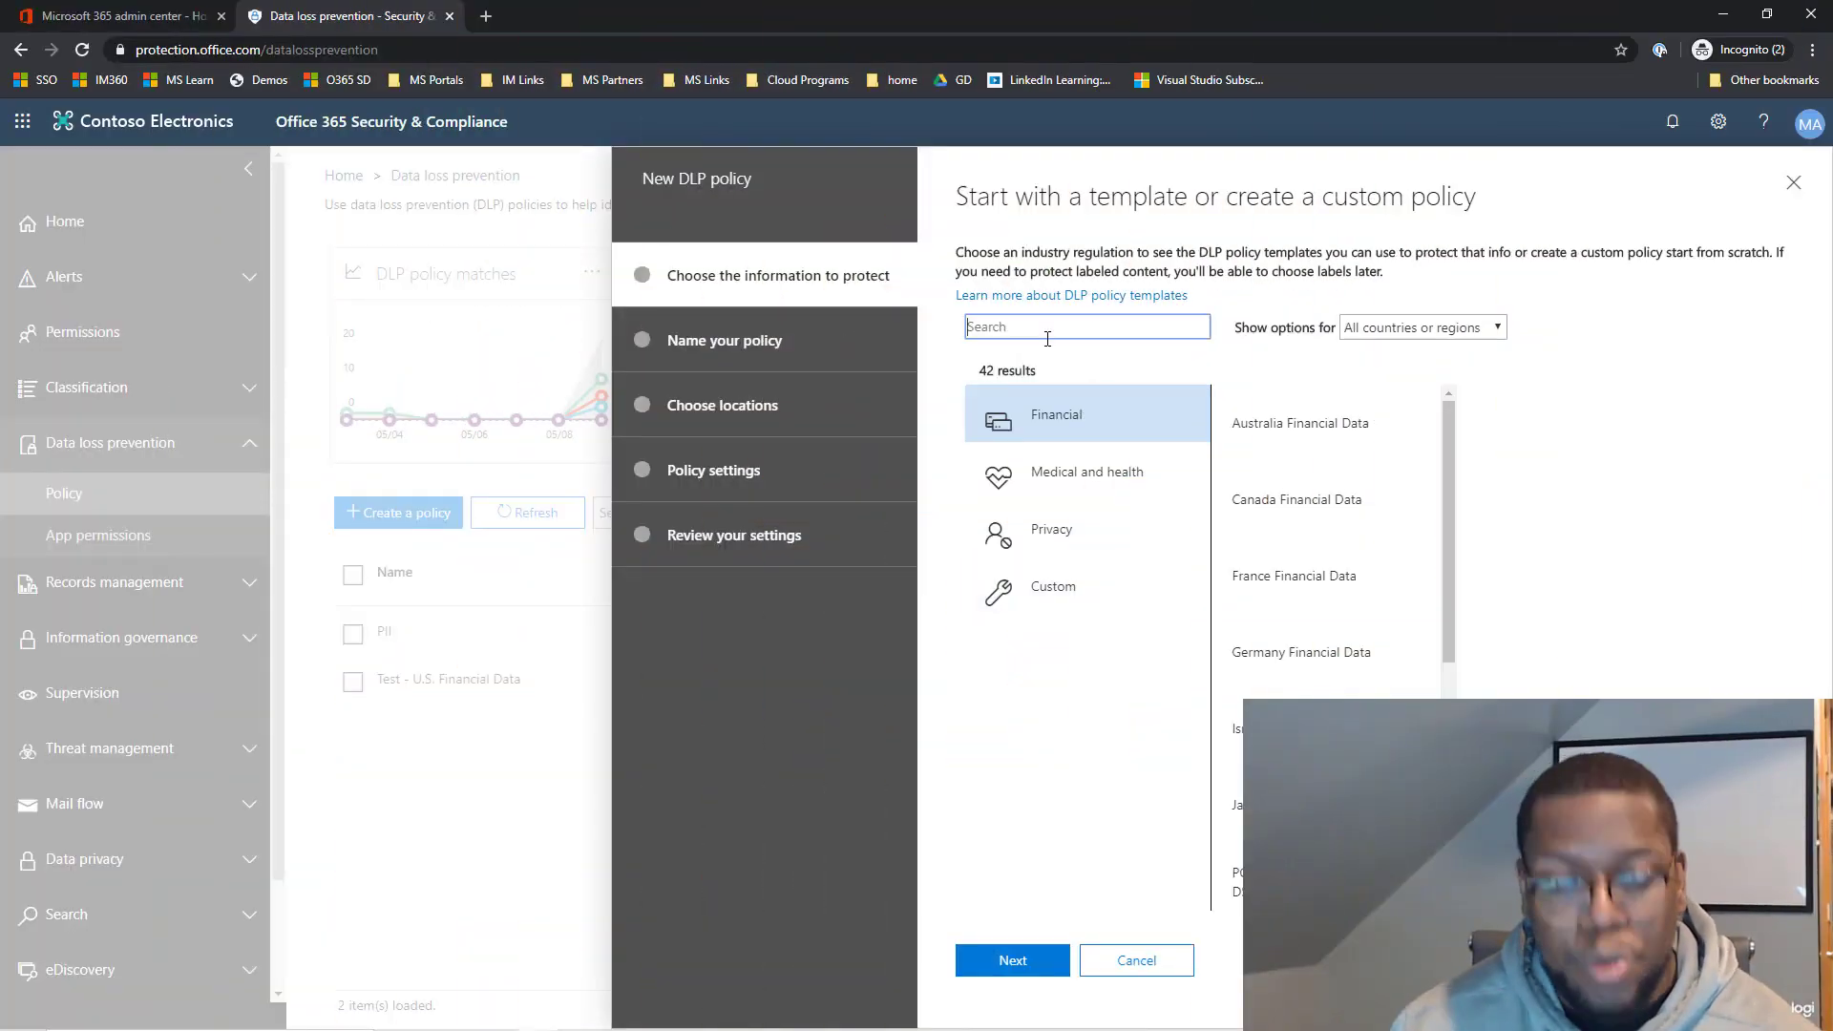
{"action": "type", "text": "U.S"}
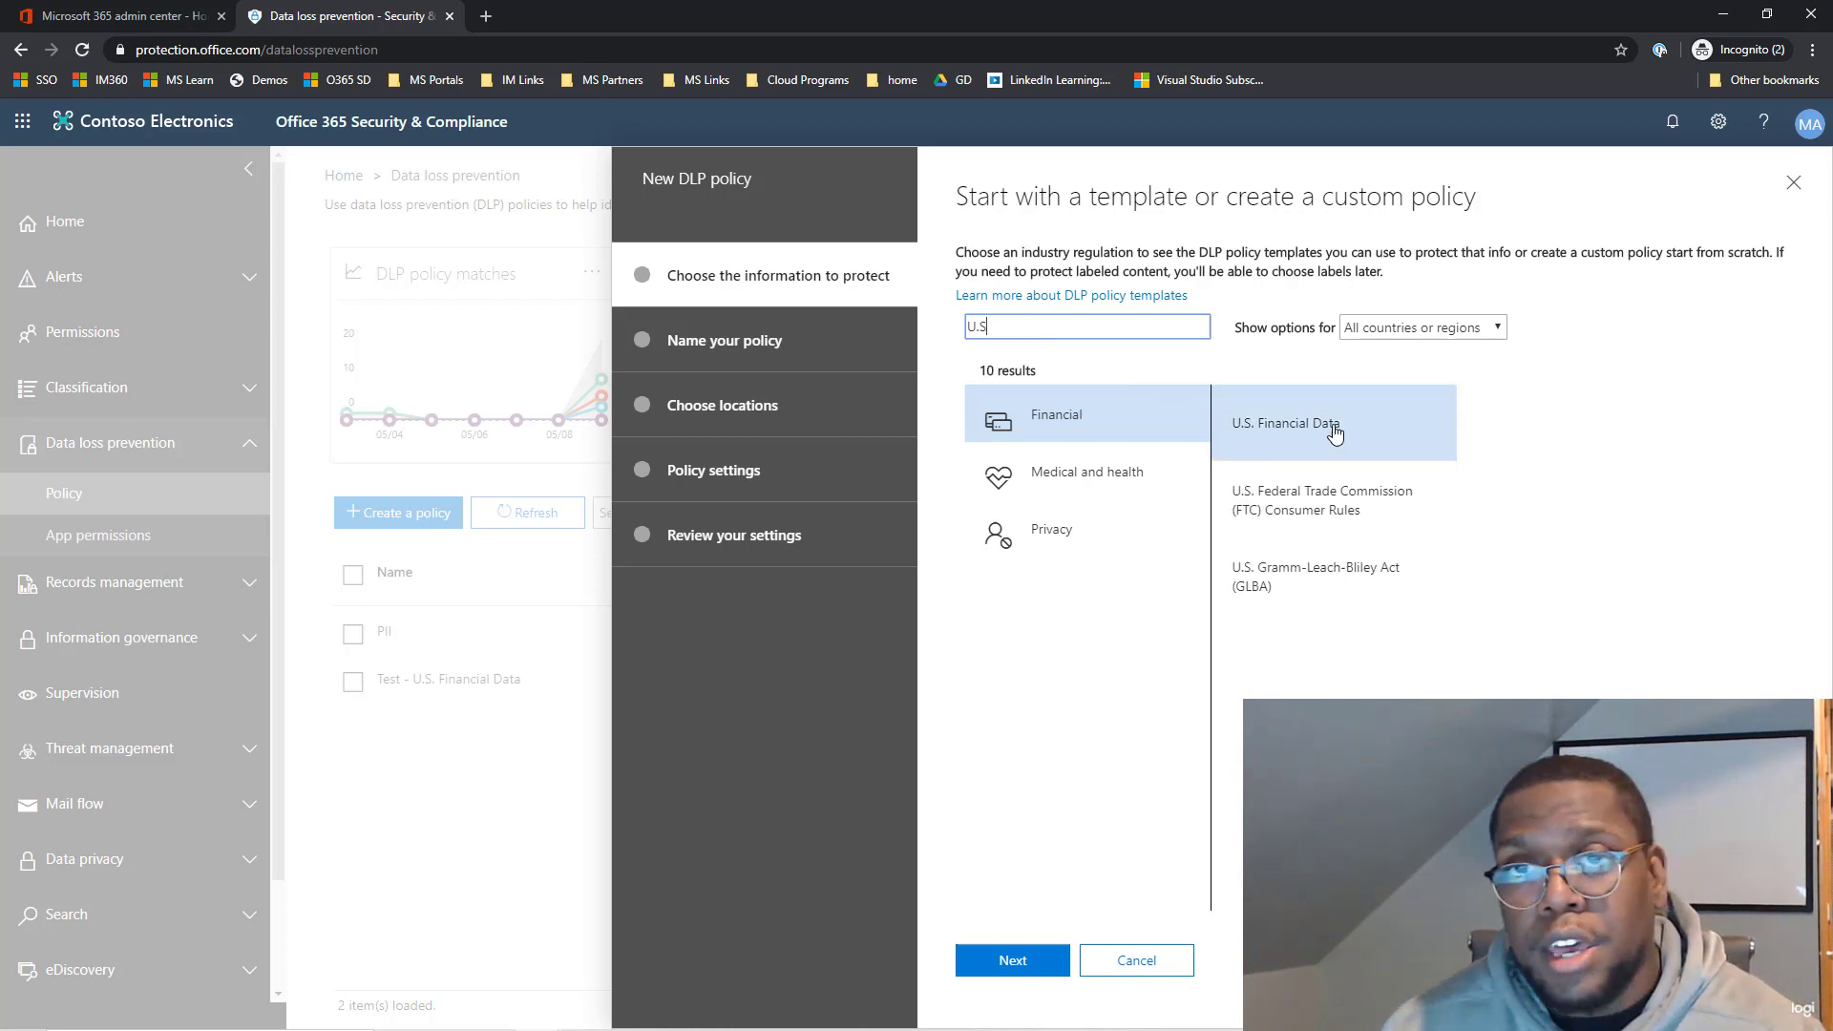
{"action": "left_click", "coordinate": [1330, 427]}
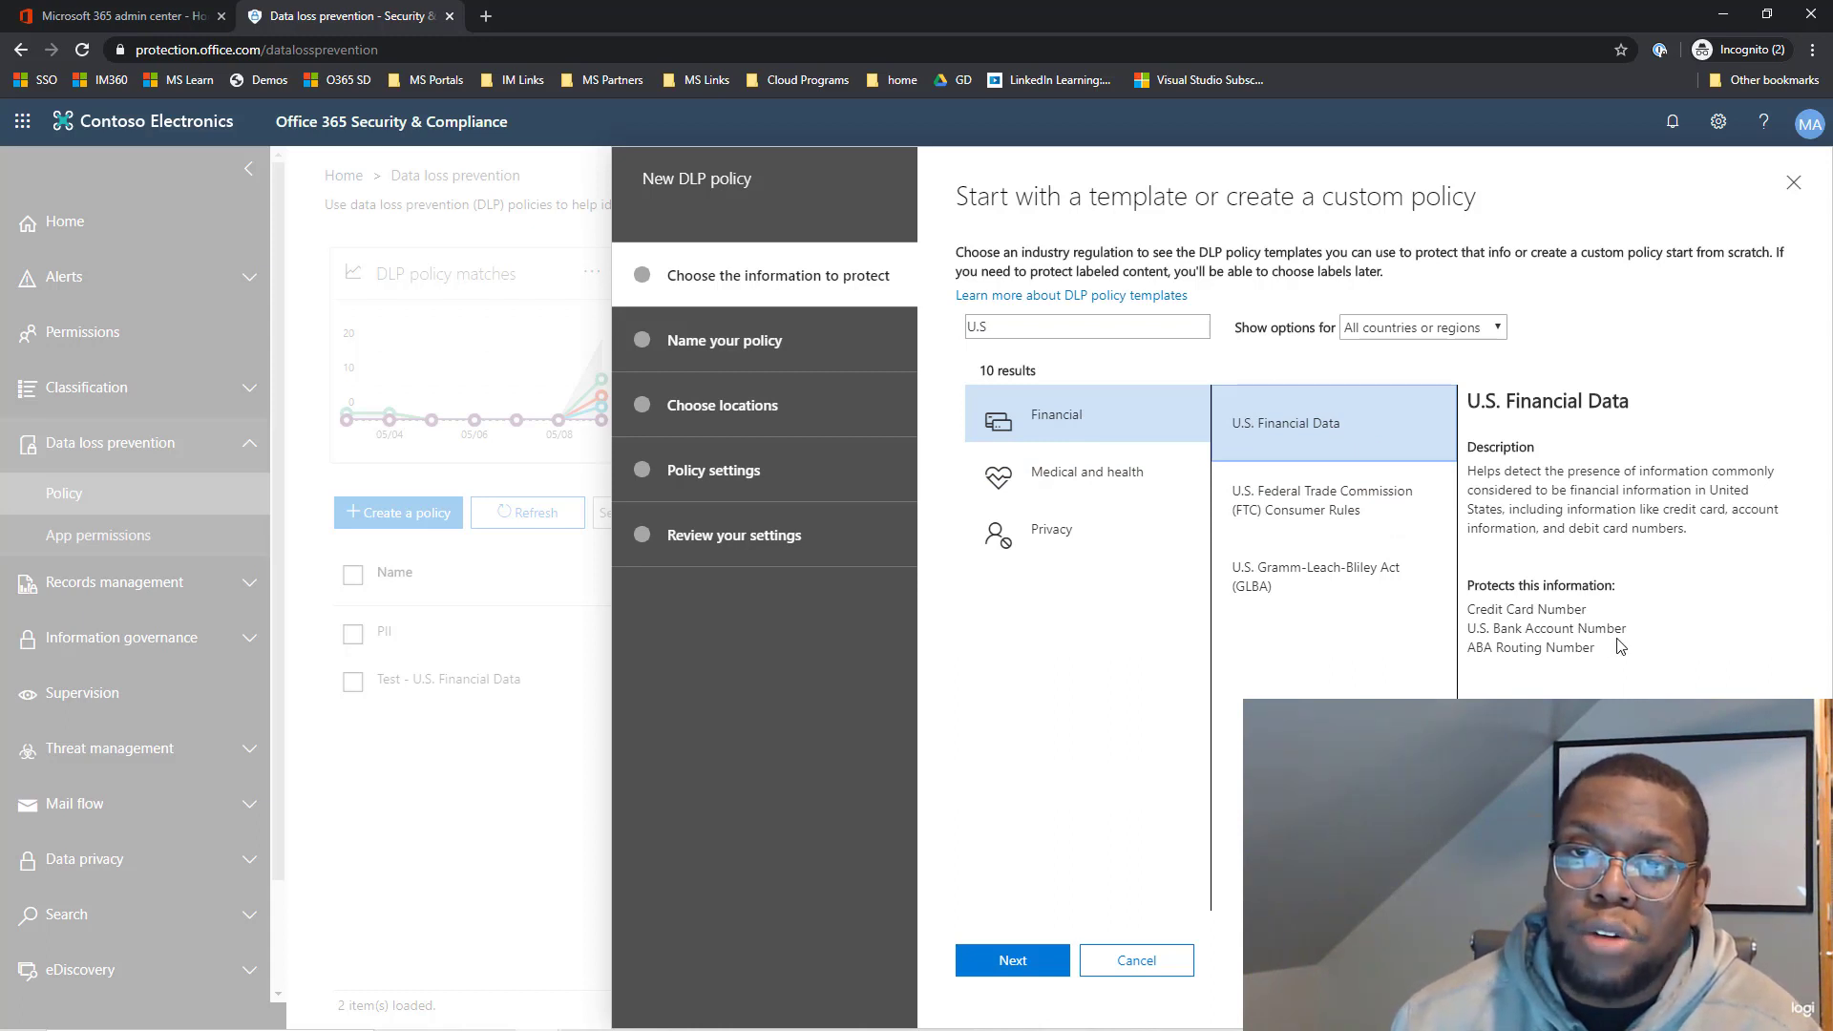
{"action": "left_click", "coordinate": [1020, 964]}
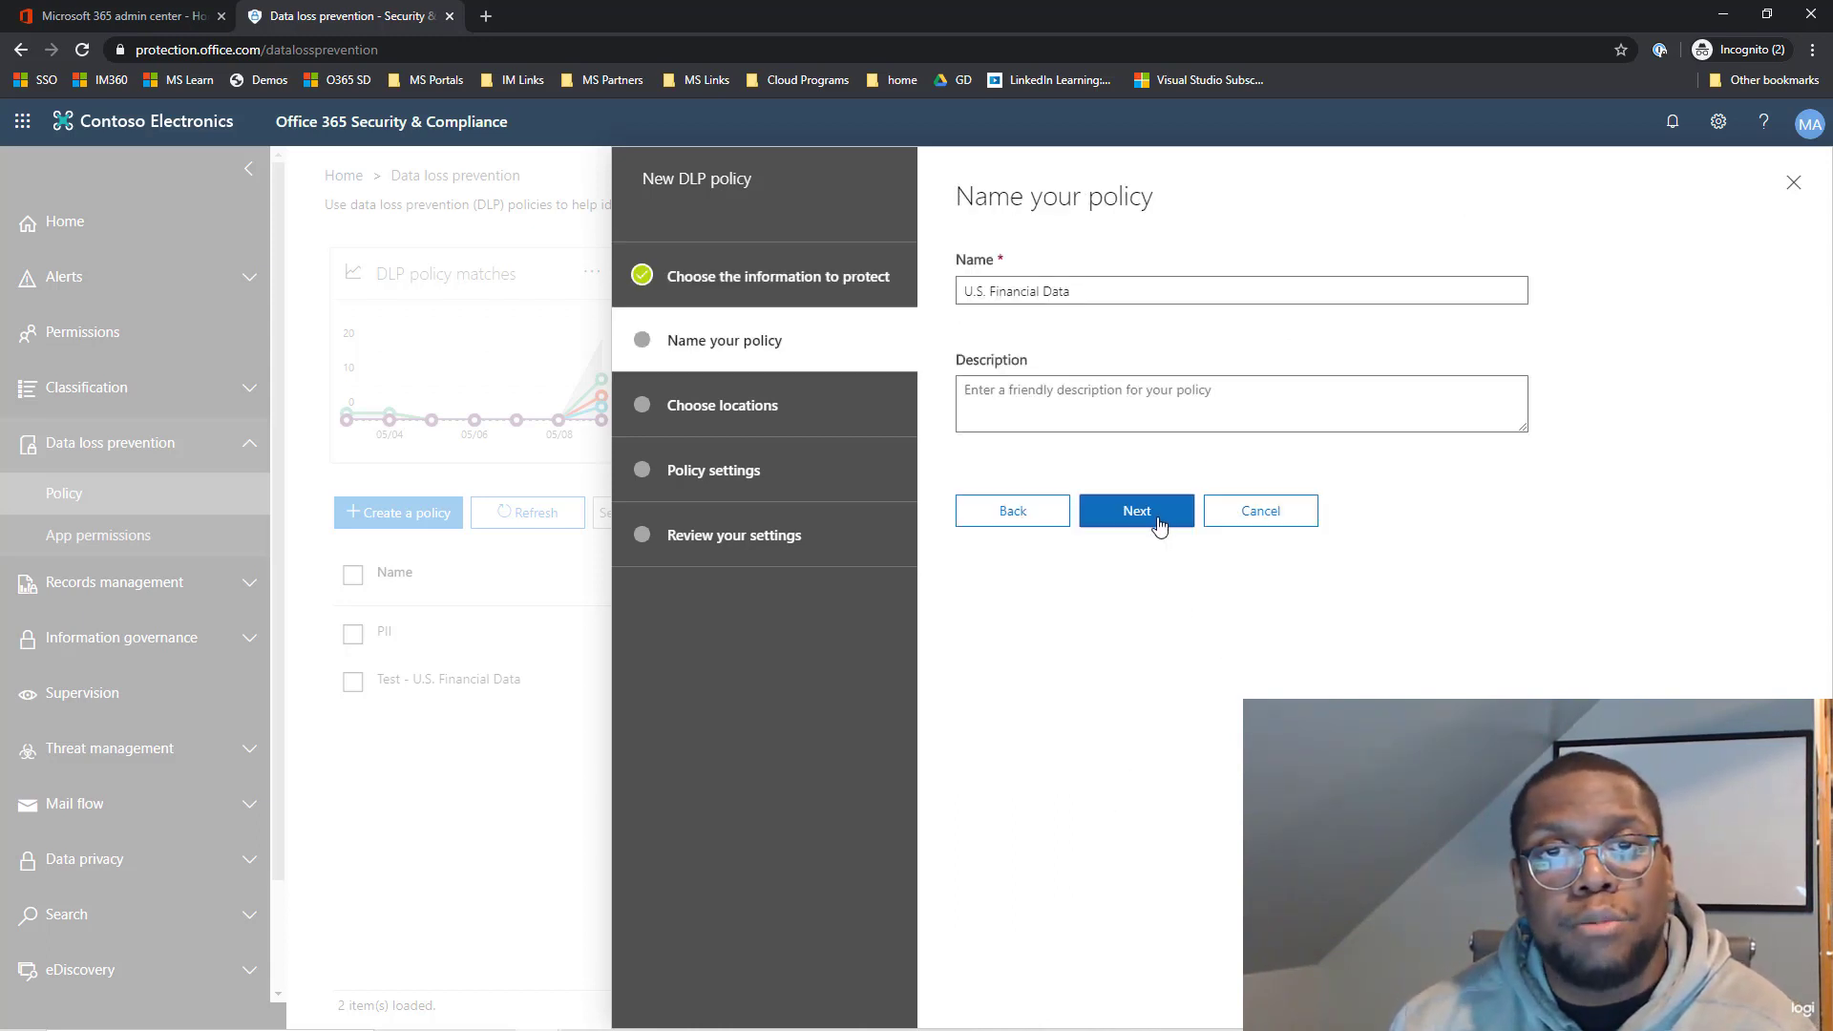
Accept the default policy name 'U.S. Financial Data'.
{"action": "left_click", "coordinate": [1137, 511]}
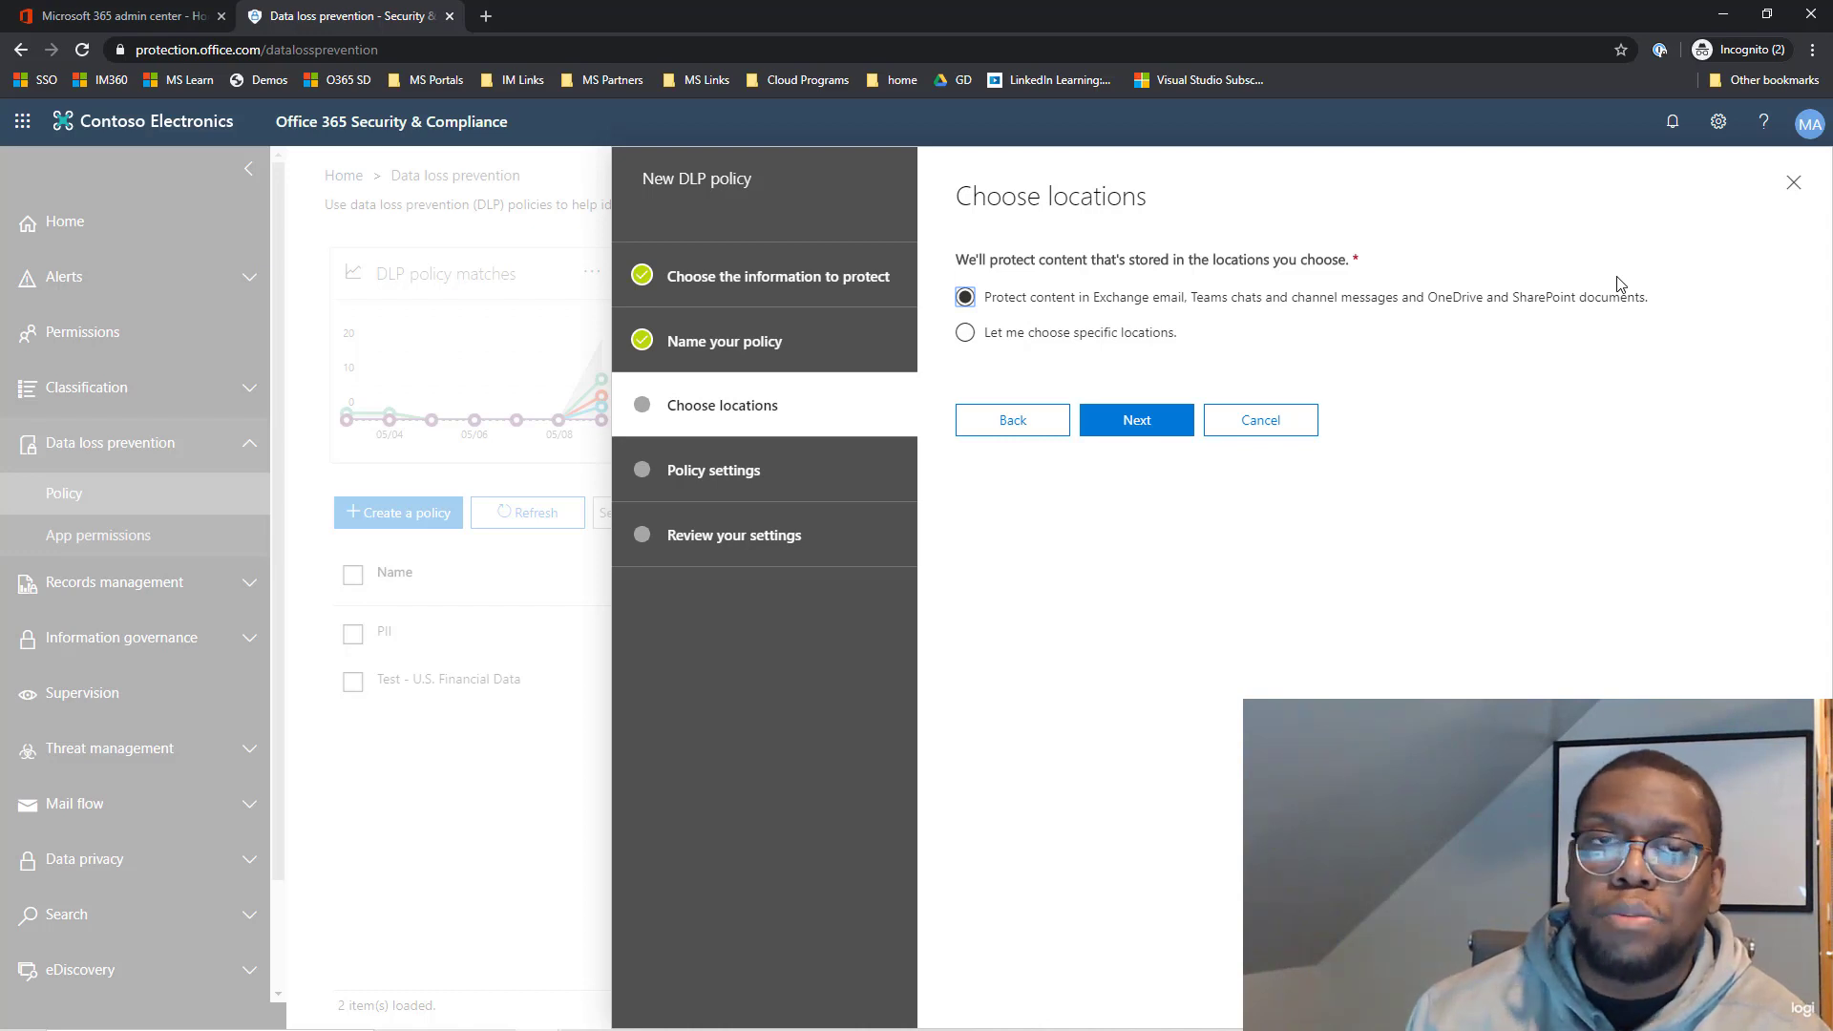
Review the Teams location toggle, then choose protecting content in all locations.
{"action": "left_click", "coordinate": [1137, 423]}
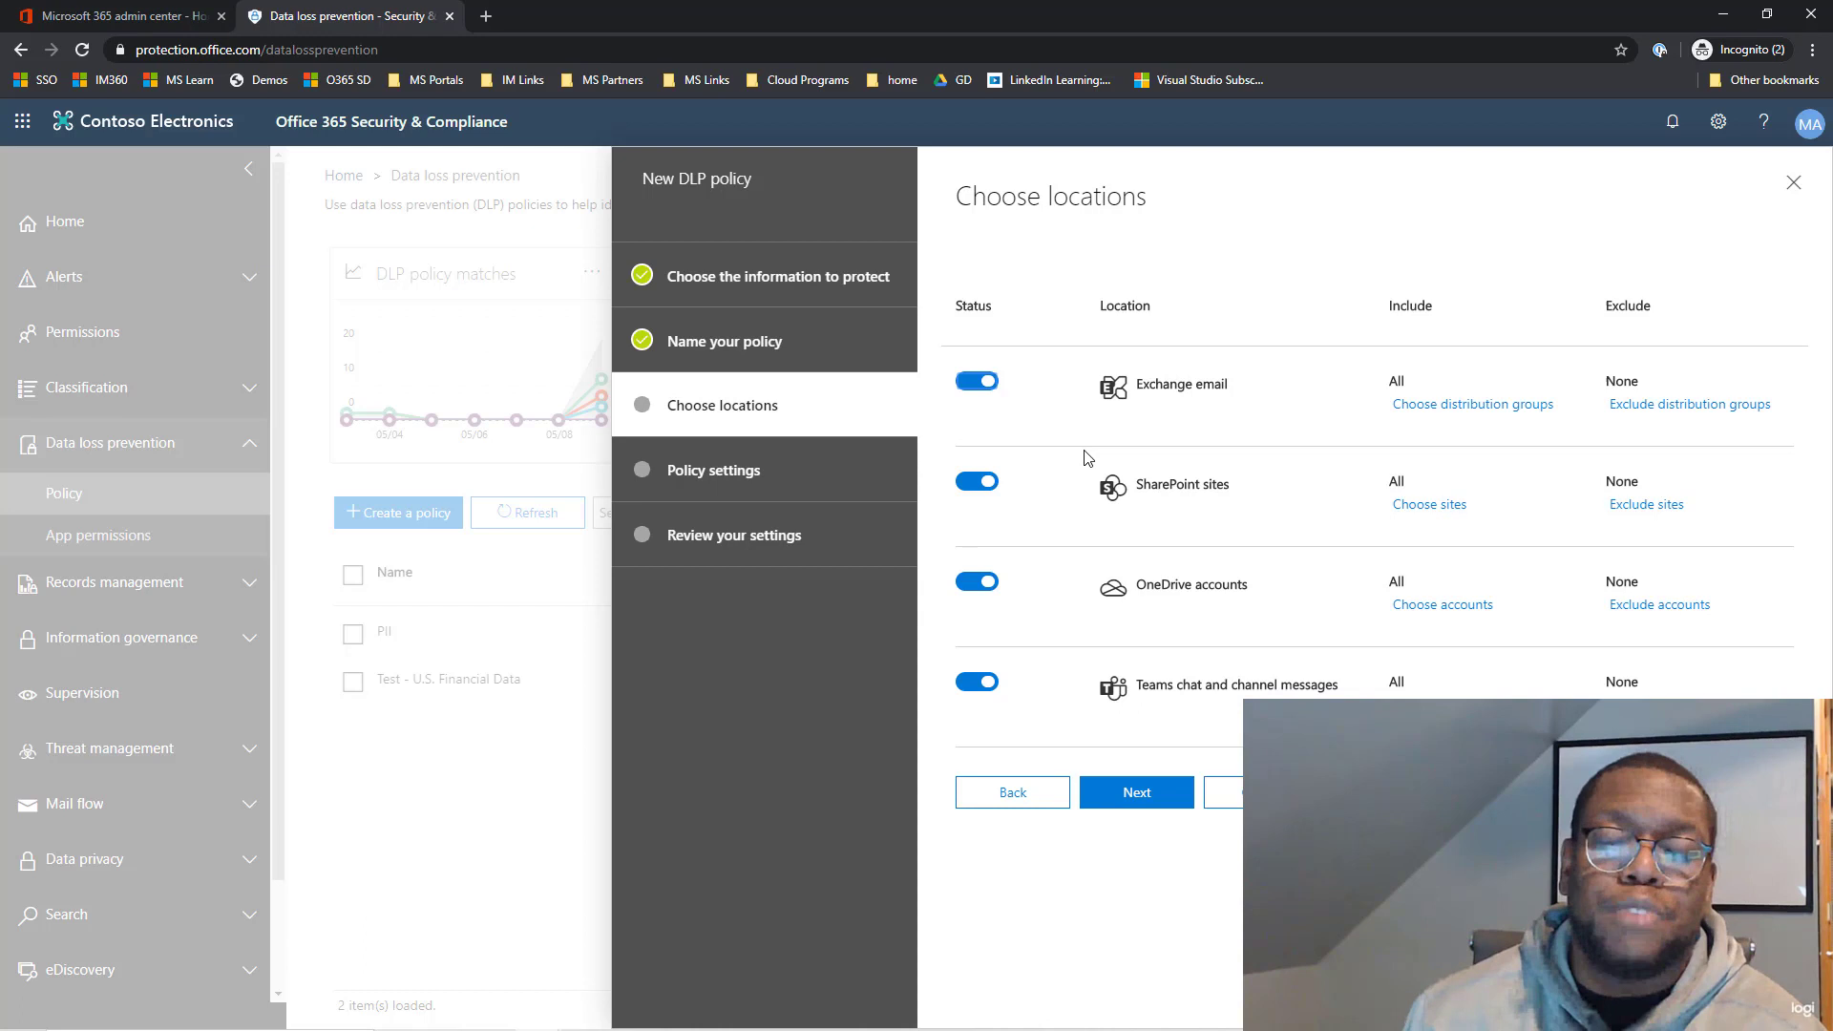
{"action": "left_click", "coordinate": [990, 684]}
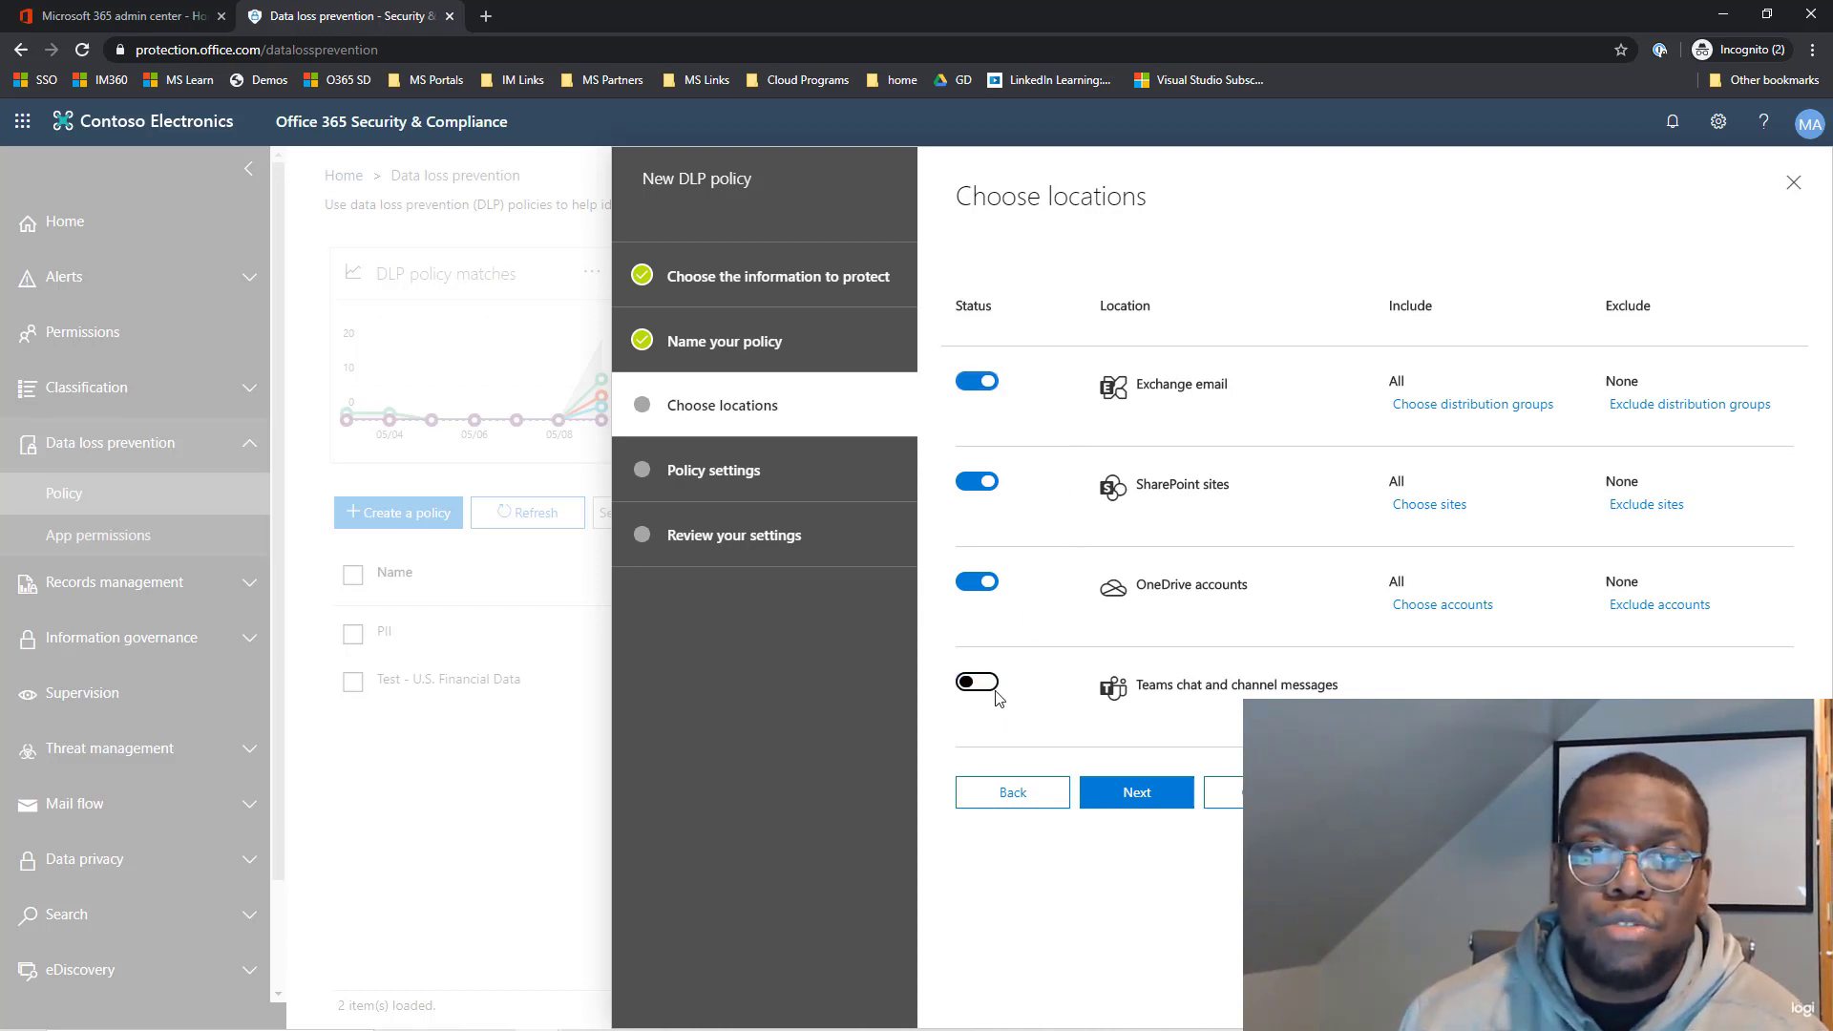
{"action": "left_click", "coordinate": [986, 689]}
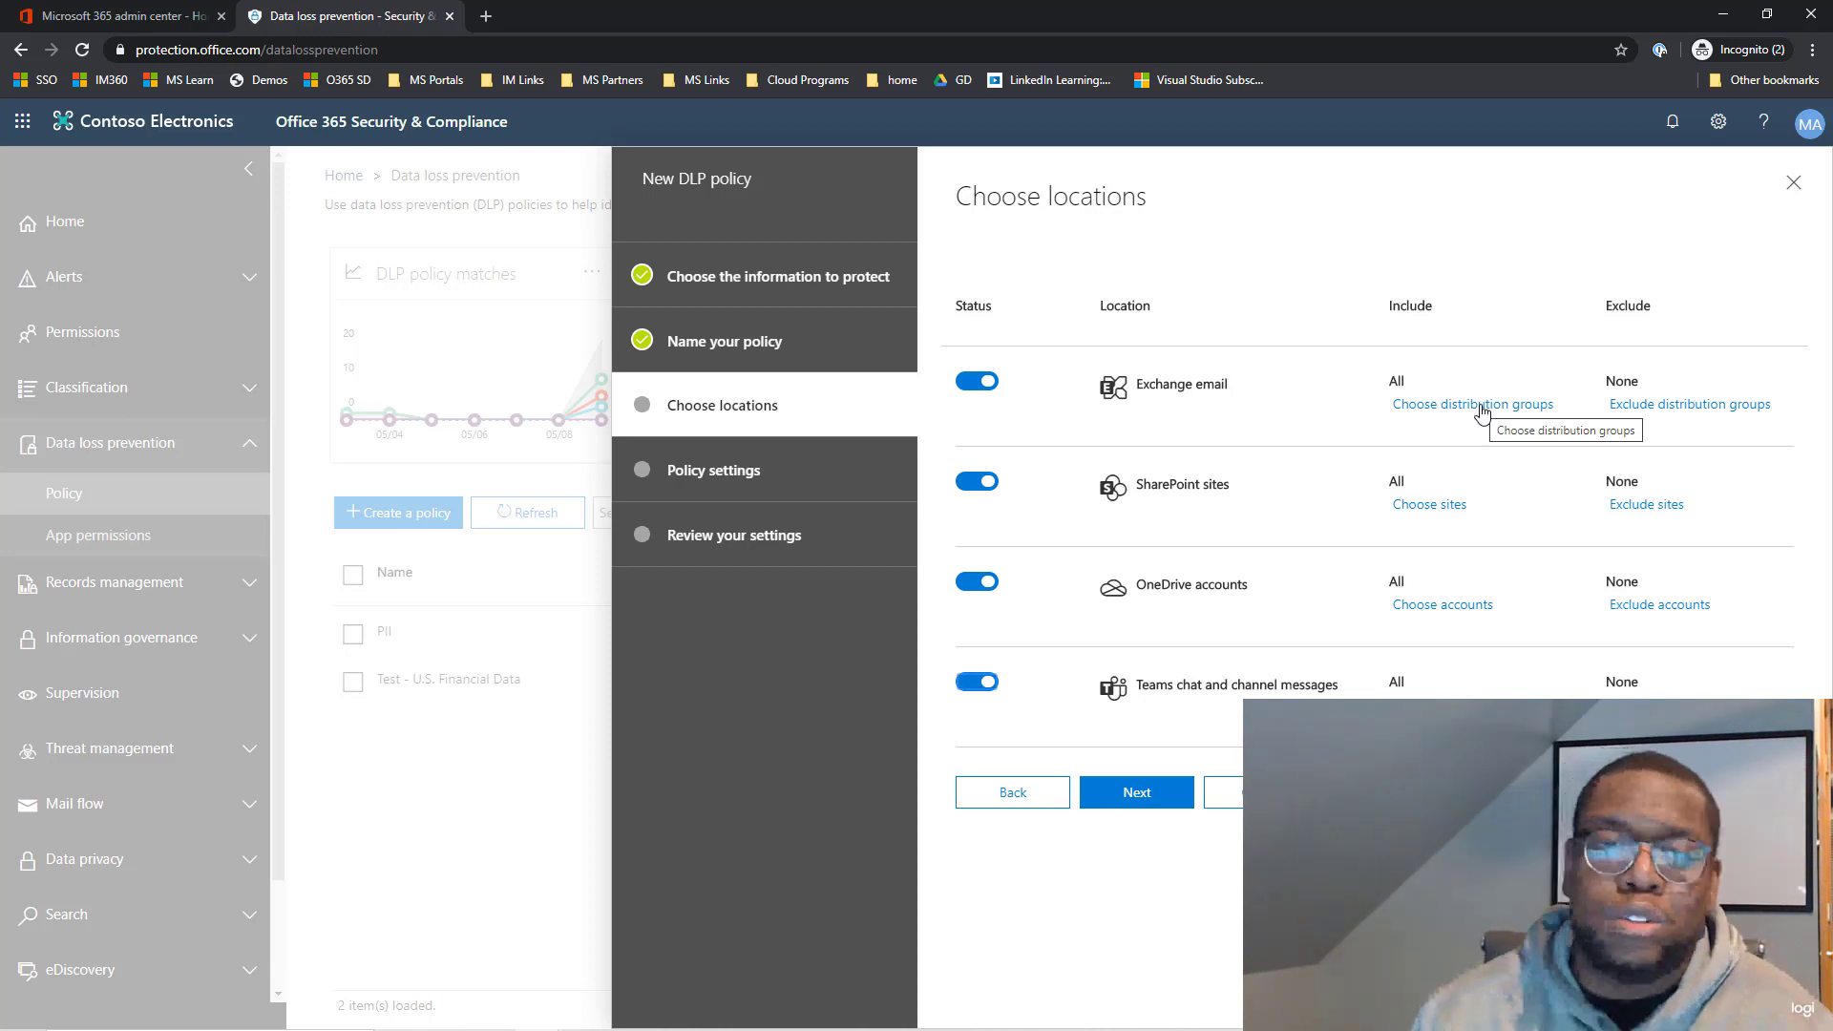
{"action": "left_click", "coordinate": [1008, 791]}
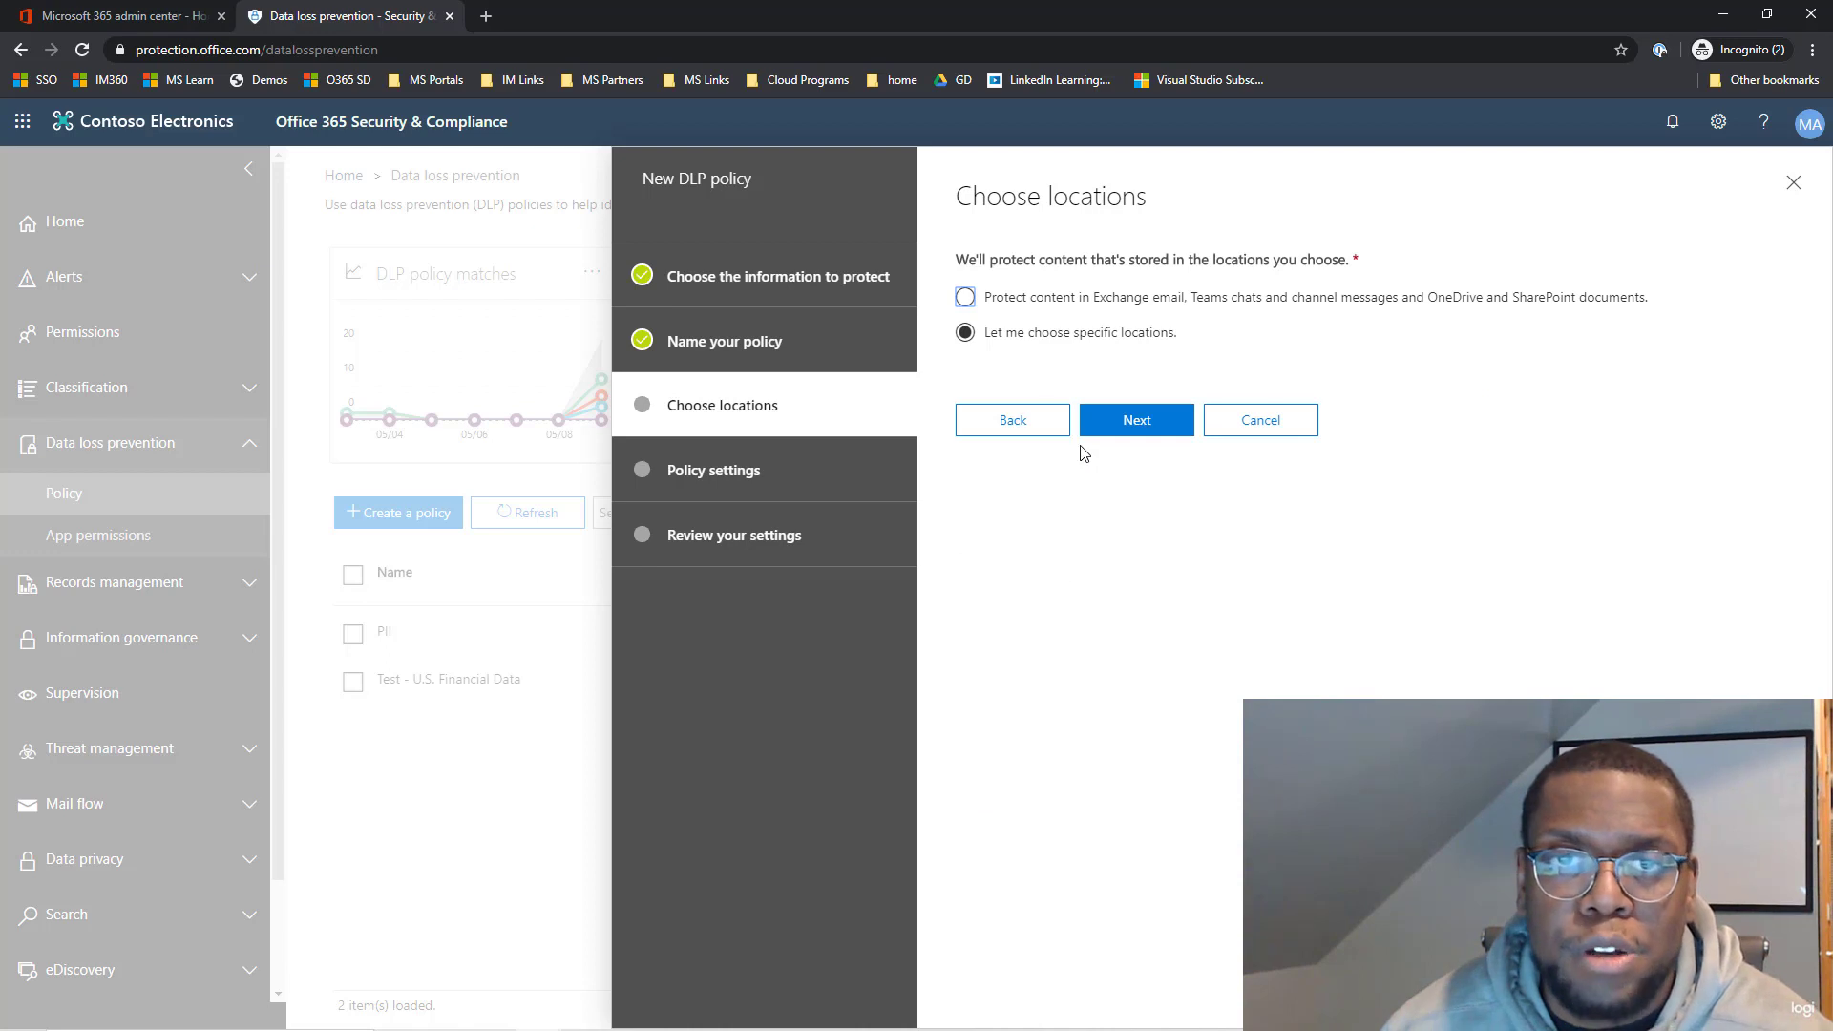
{"action": "left_click", "coordinate": [1039, 299]}
Keep detecting financial data shared with people outside the organization.
{"action": "left_click", "coordinate": [1134, 418]}
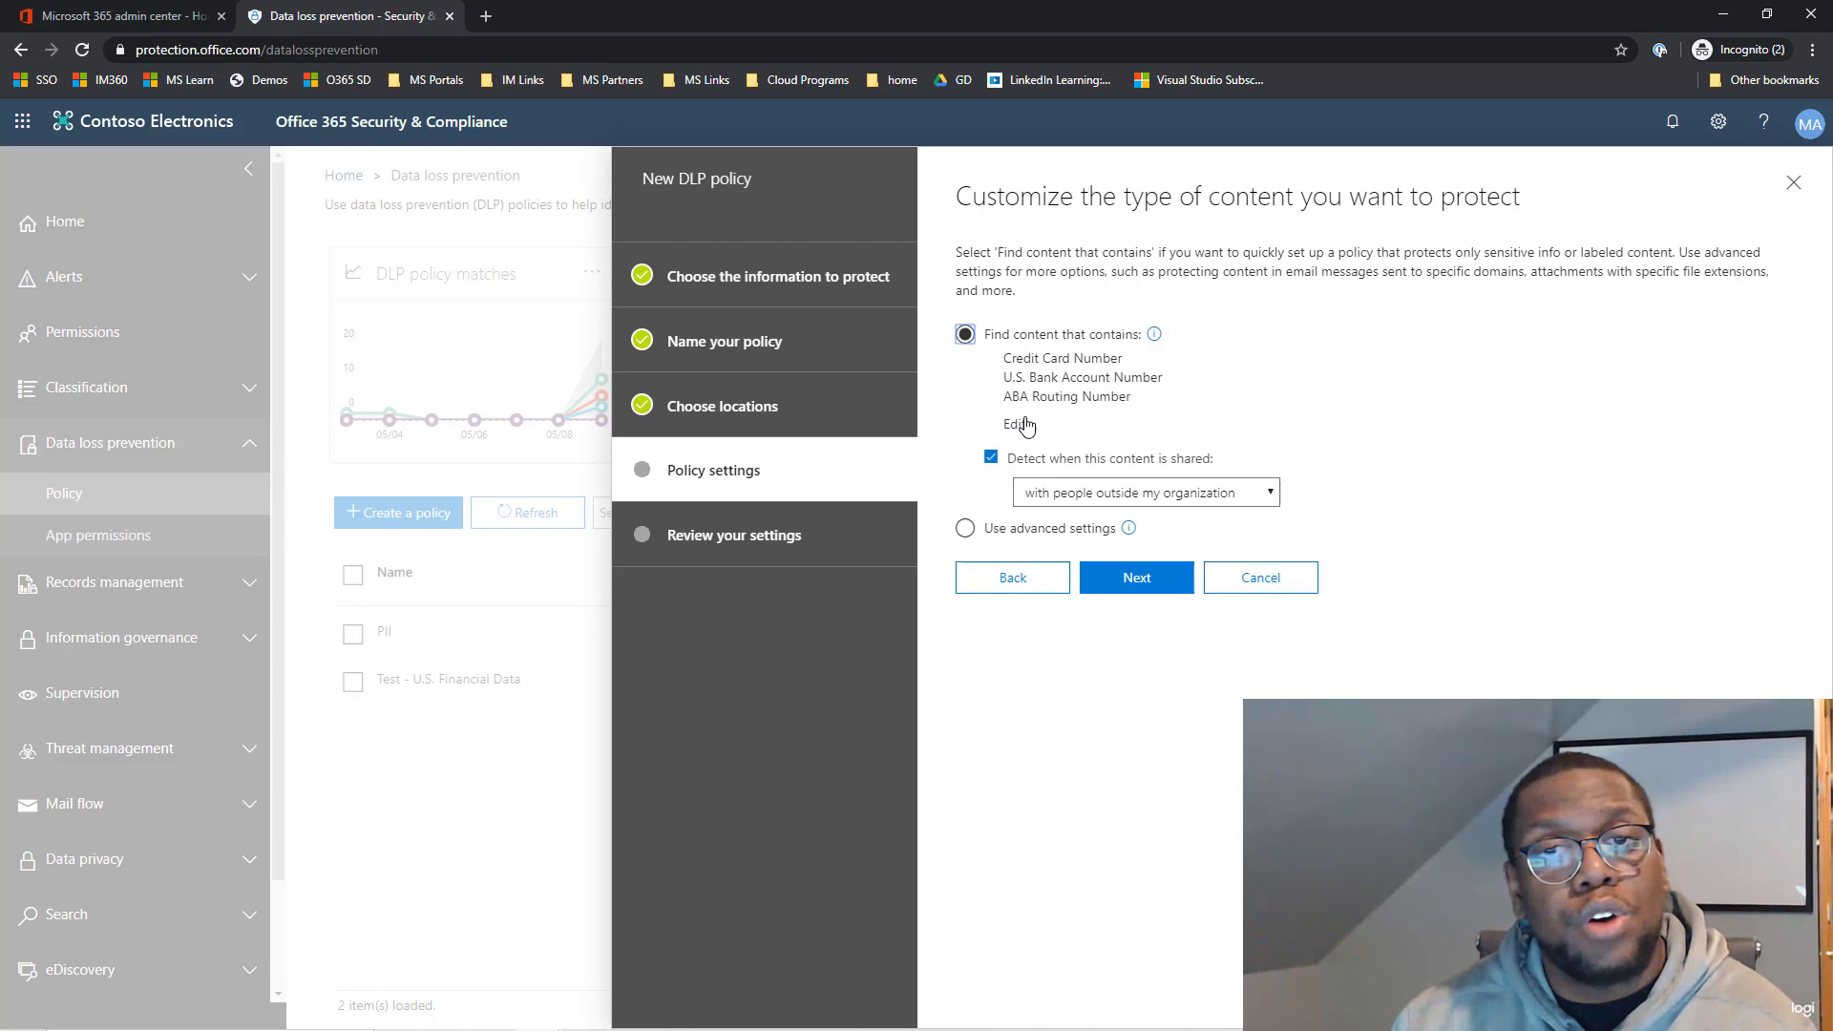
{"action": "left_click", "coordinate": [1087, 497]}
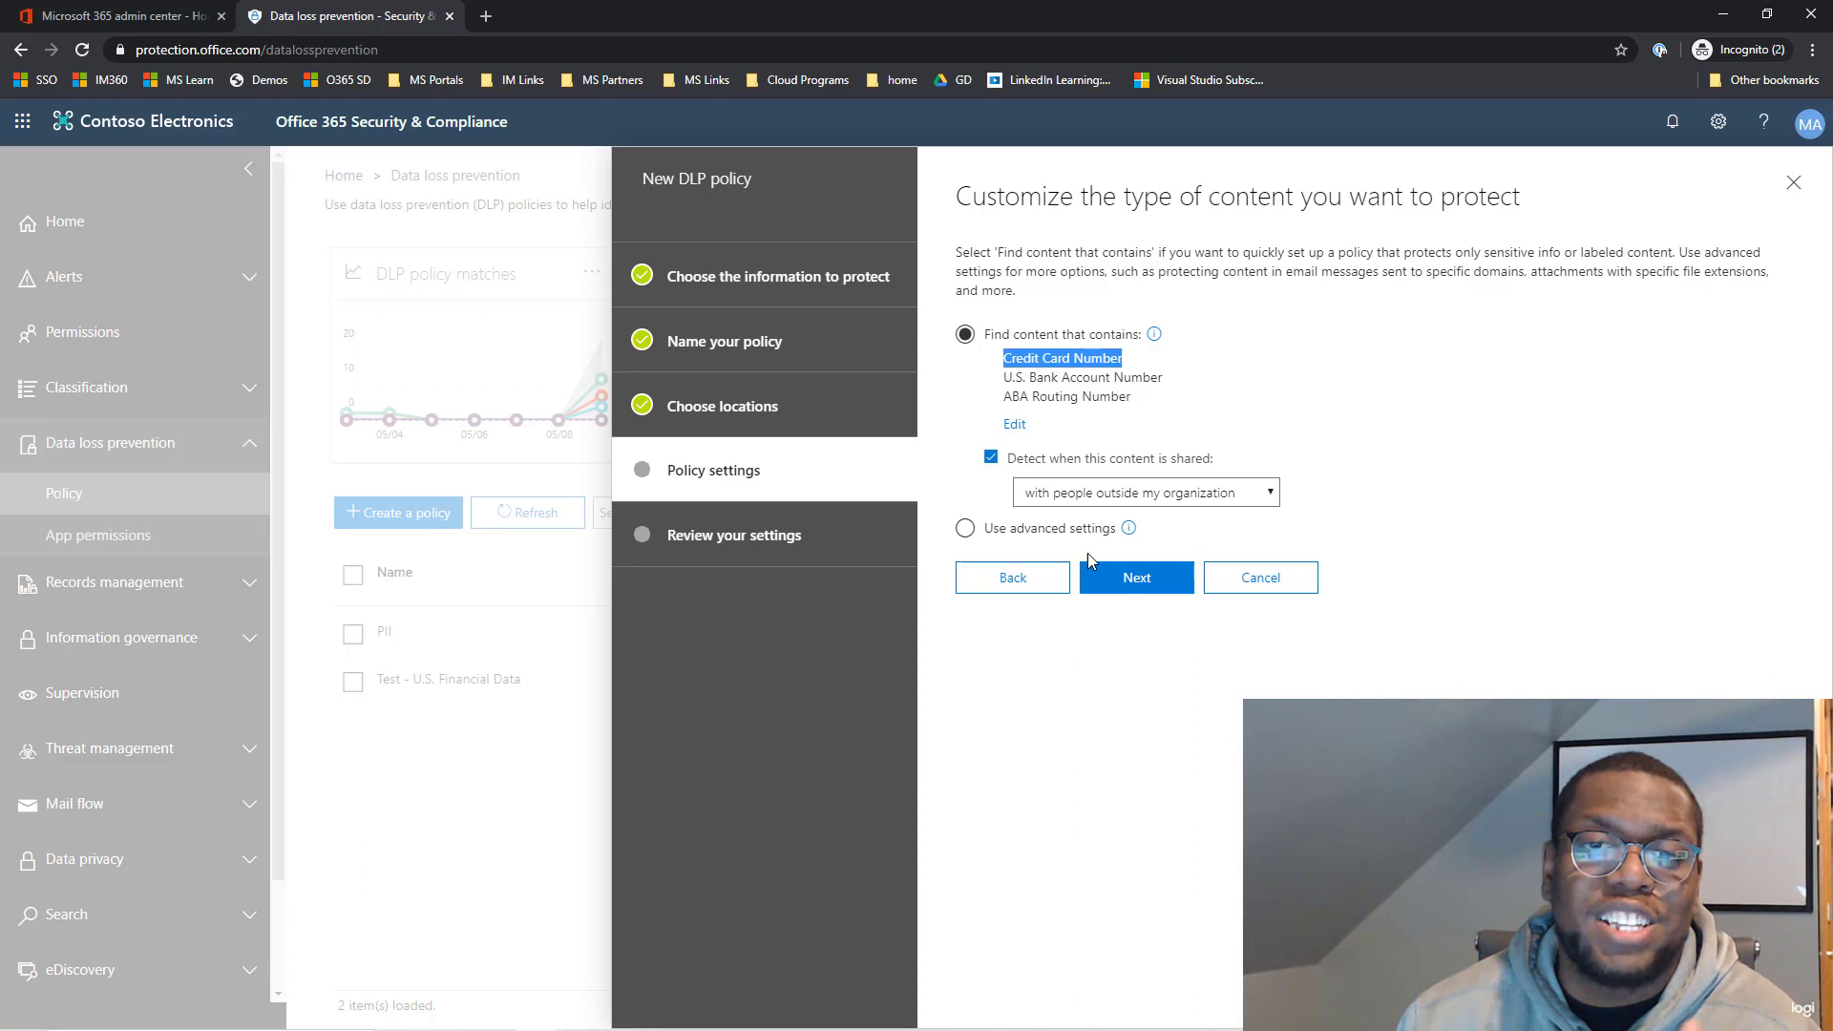
{"action": "left_click", "coordinate": [1113, 589]}
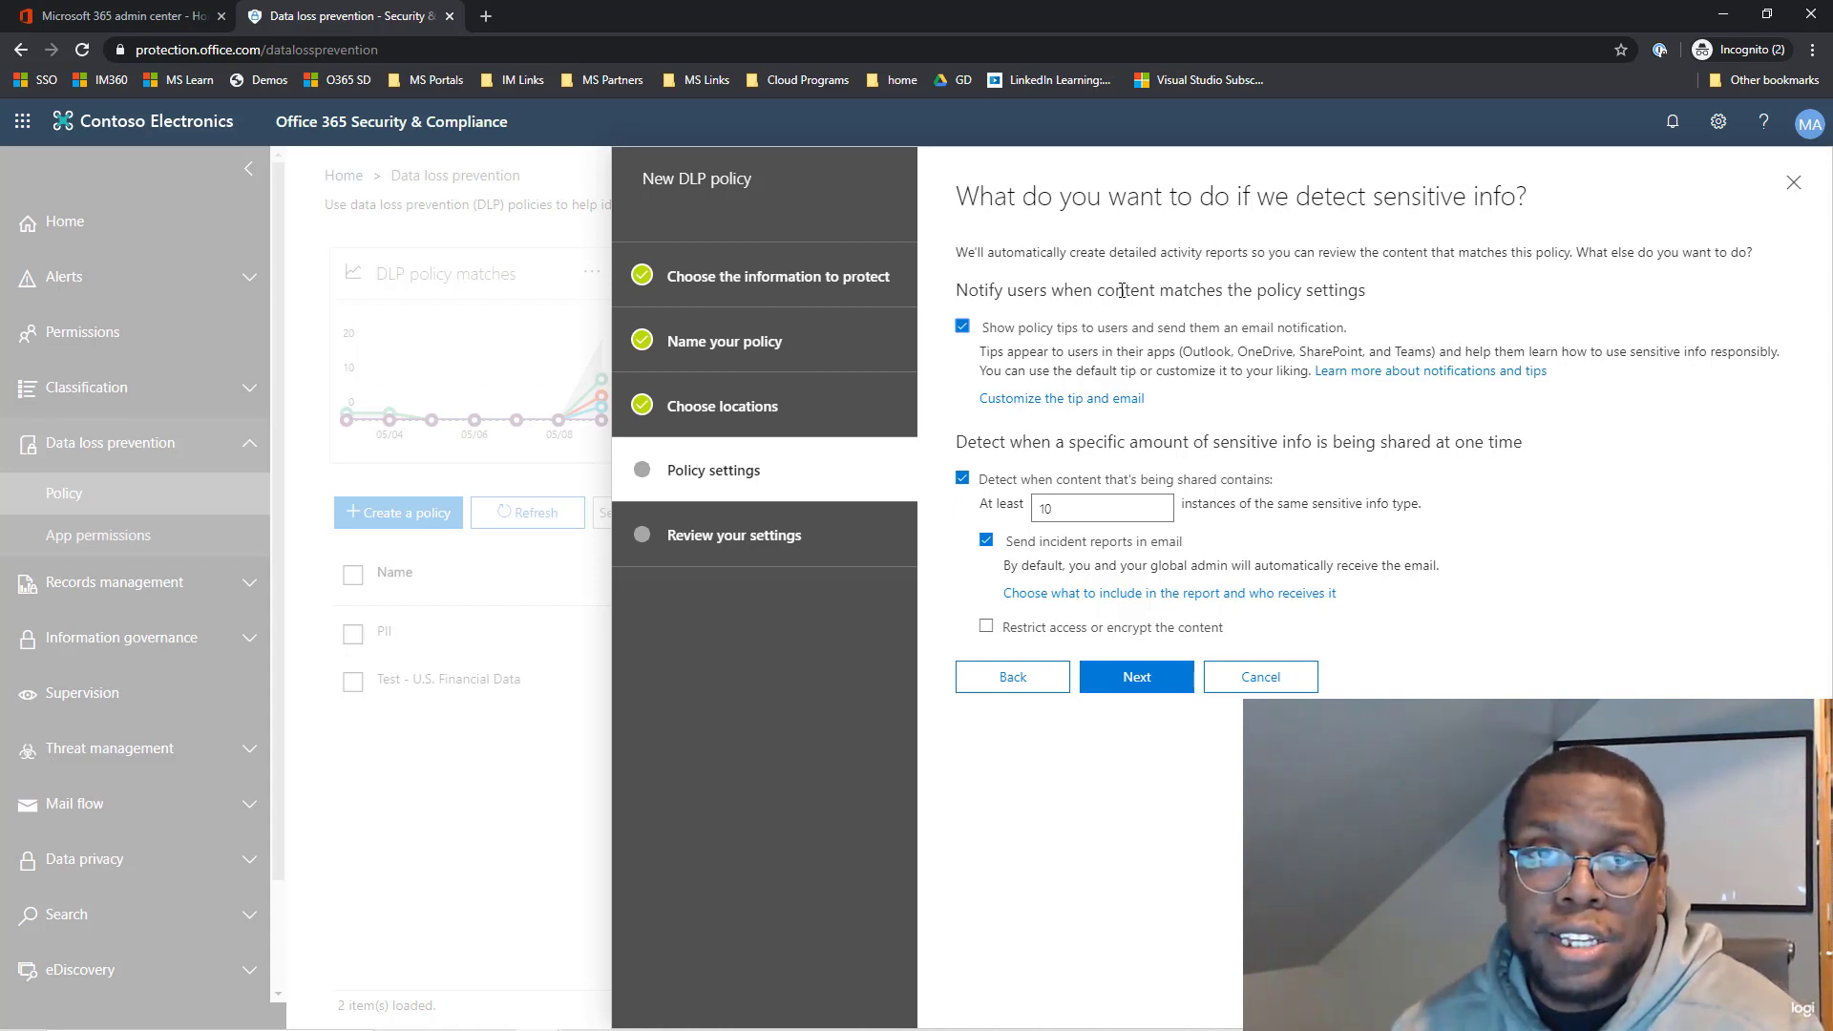
Lower the minimum instance count from 10 to 1 and enable restricting access or encrypting content.
{"action": "left_click_drag", "start_coordinate": [1077, 511], "coordinate": [1016, 509]}
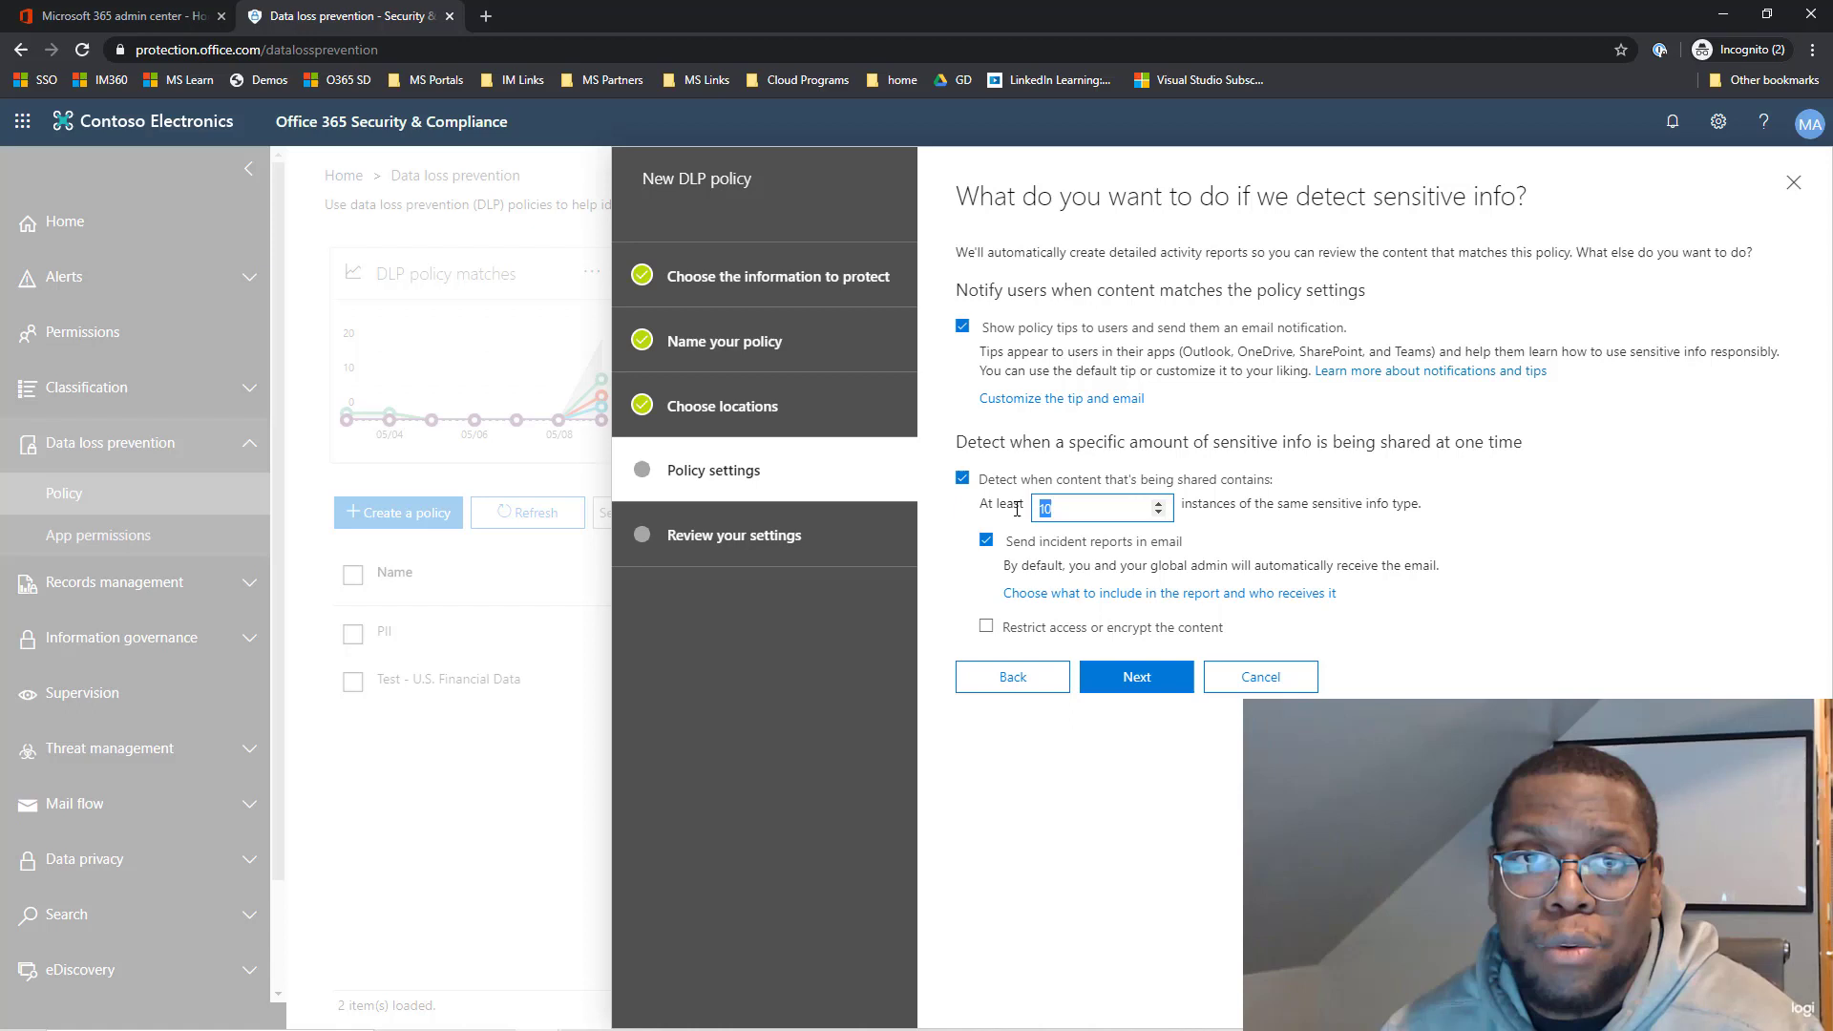
{"action": "type", "text": "1"}
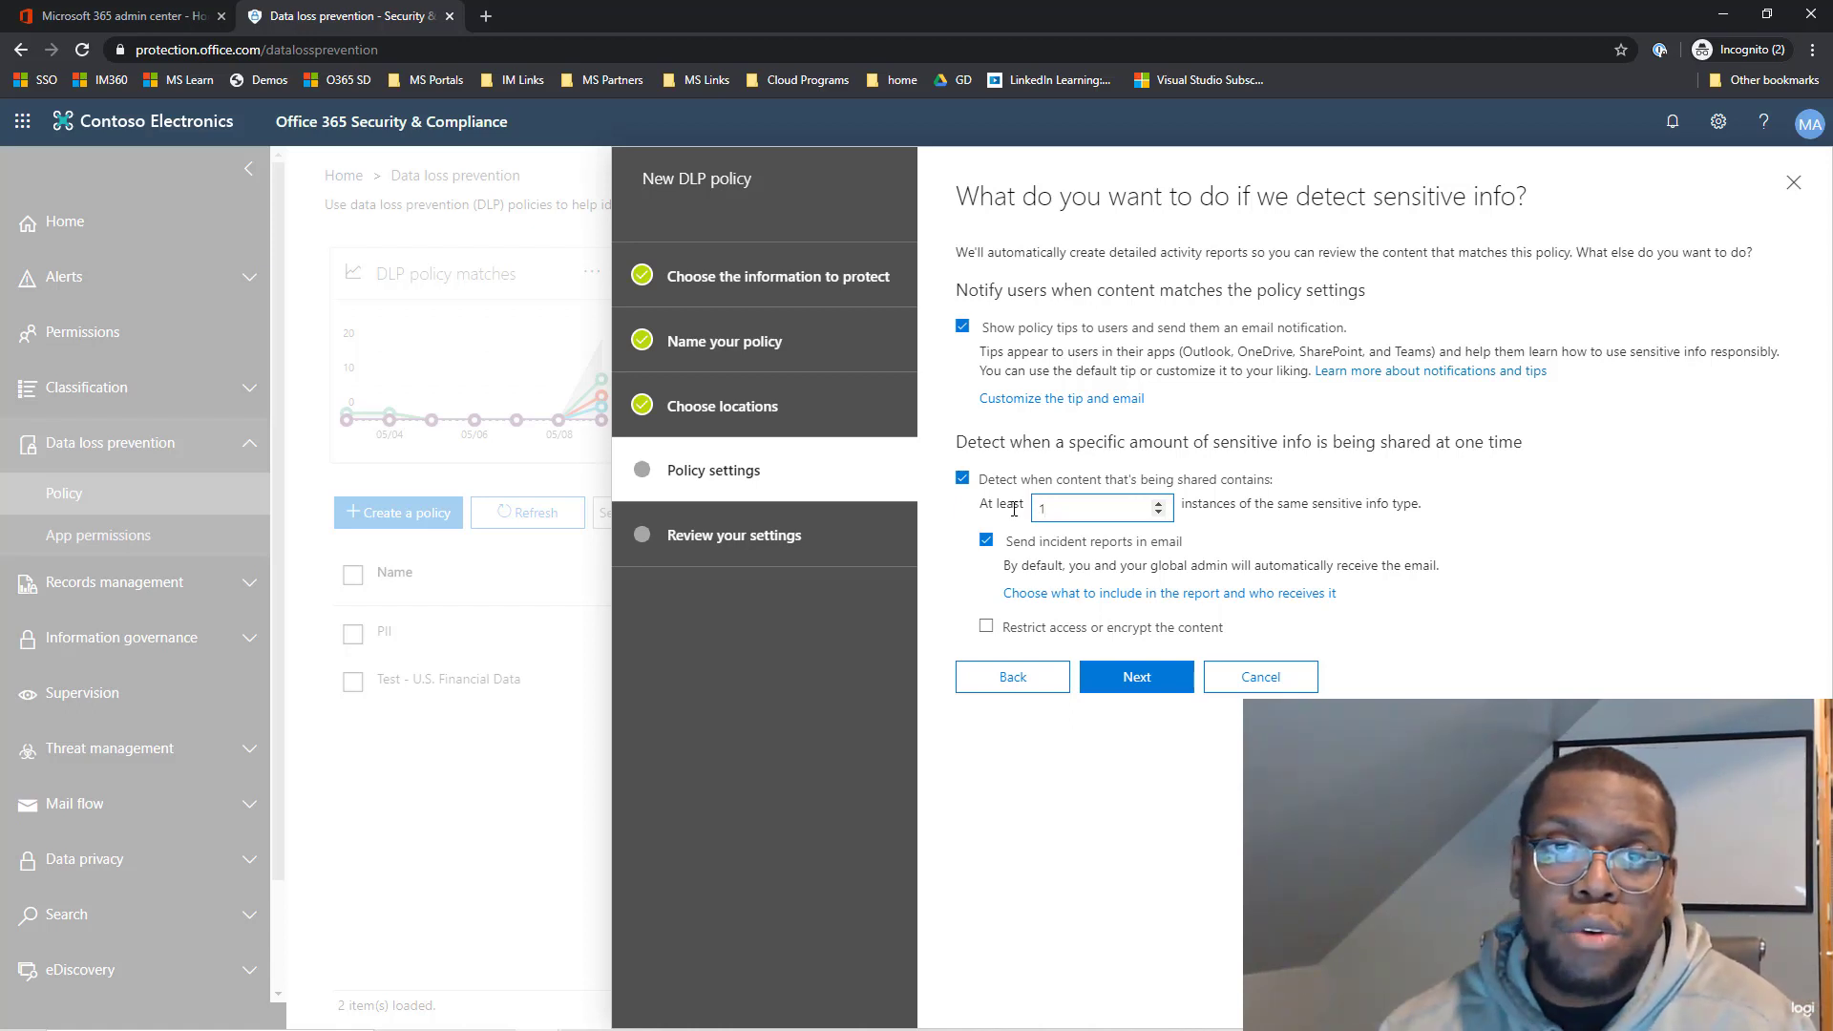
{"action": "left_click", "coordinate": [1028, 634]}
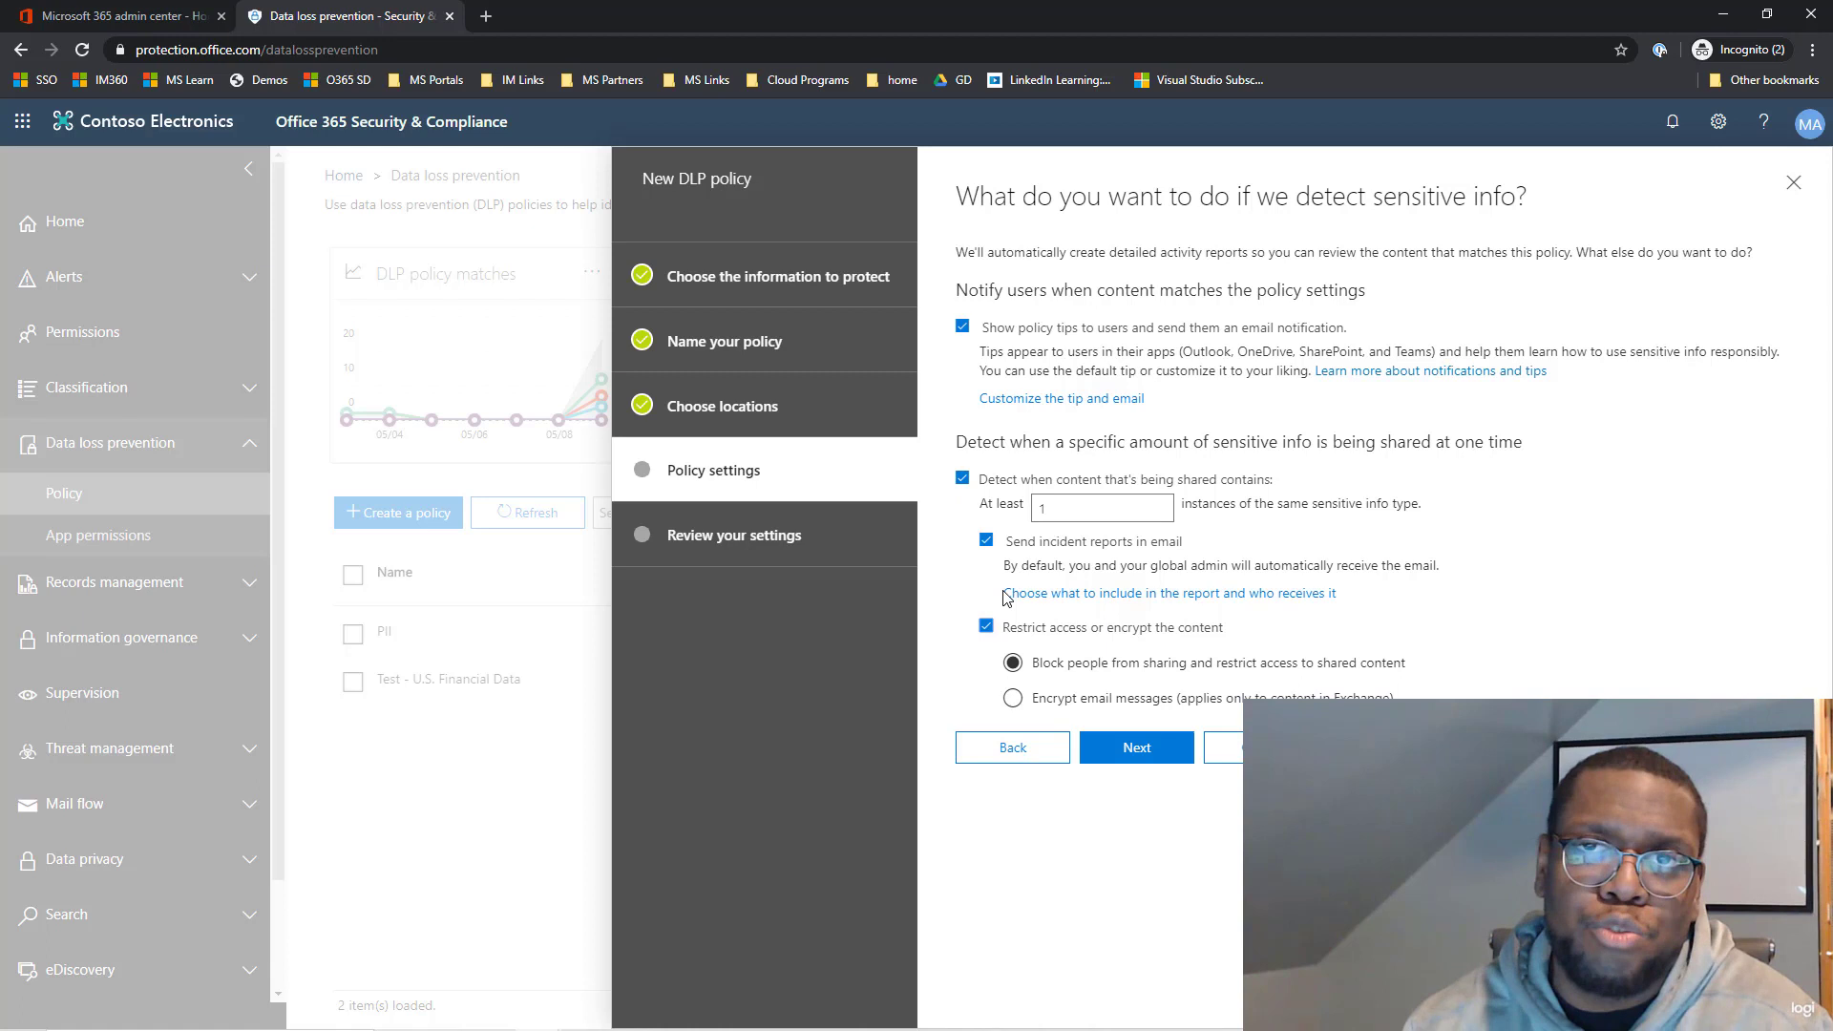
{"action": "left_click", "coordinate": [1136, 748]}
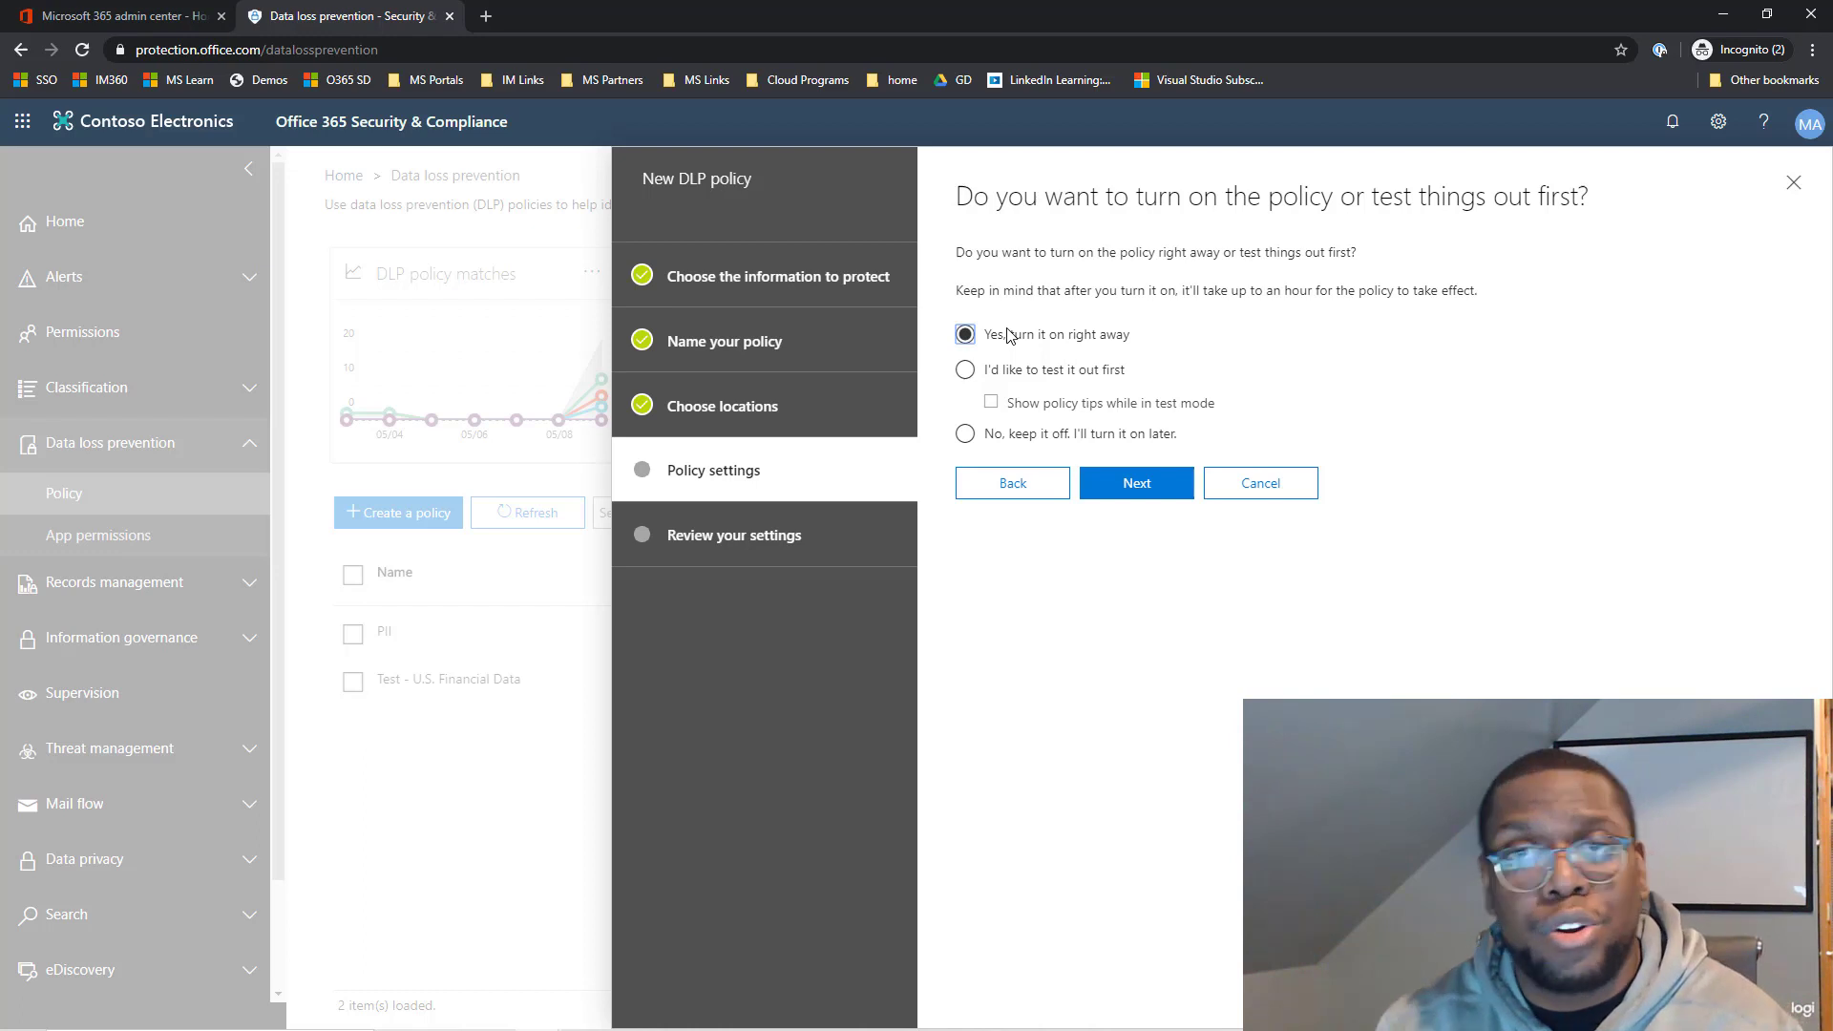
Confirm turning the policy on immediately and go to the settings review.
{"action": "left_click", "coordinate": [1150, 484]}
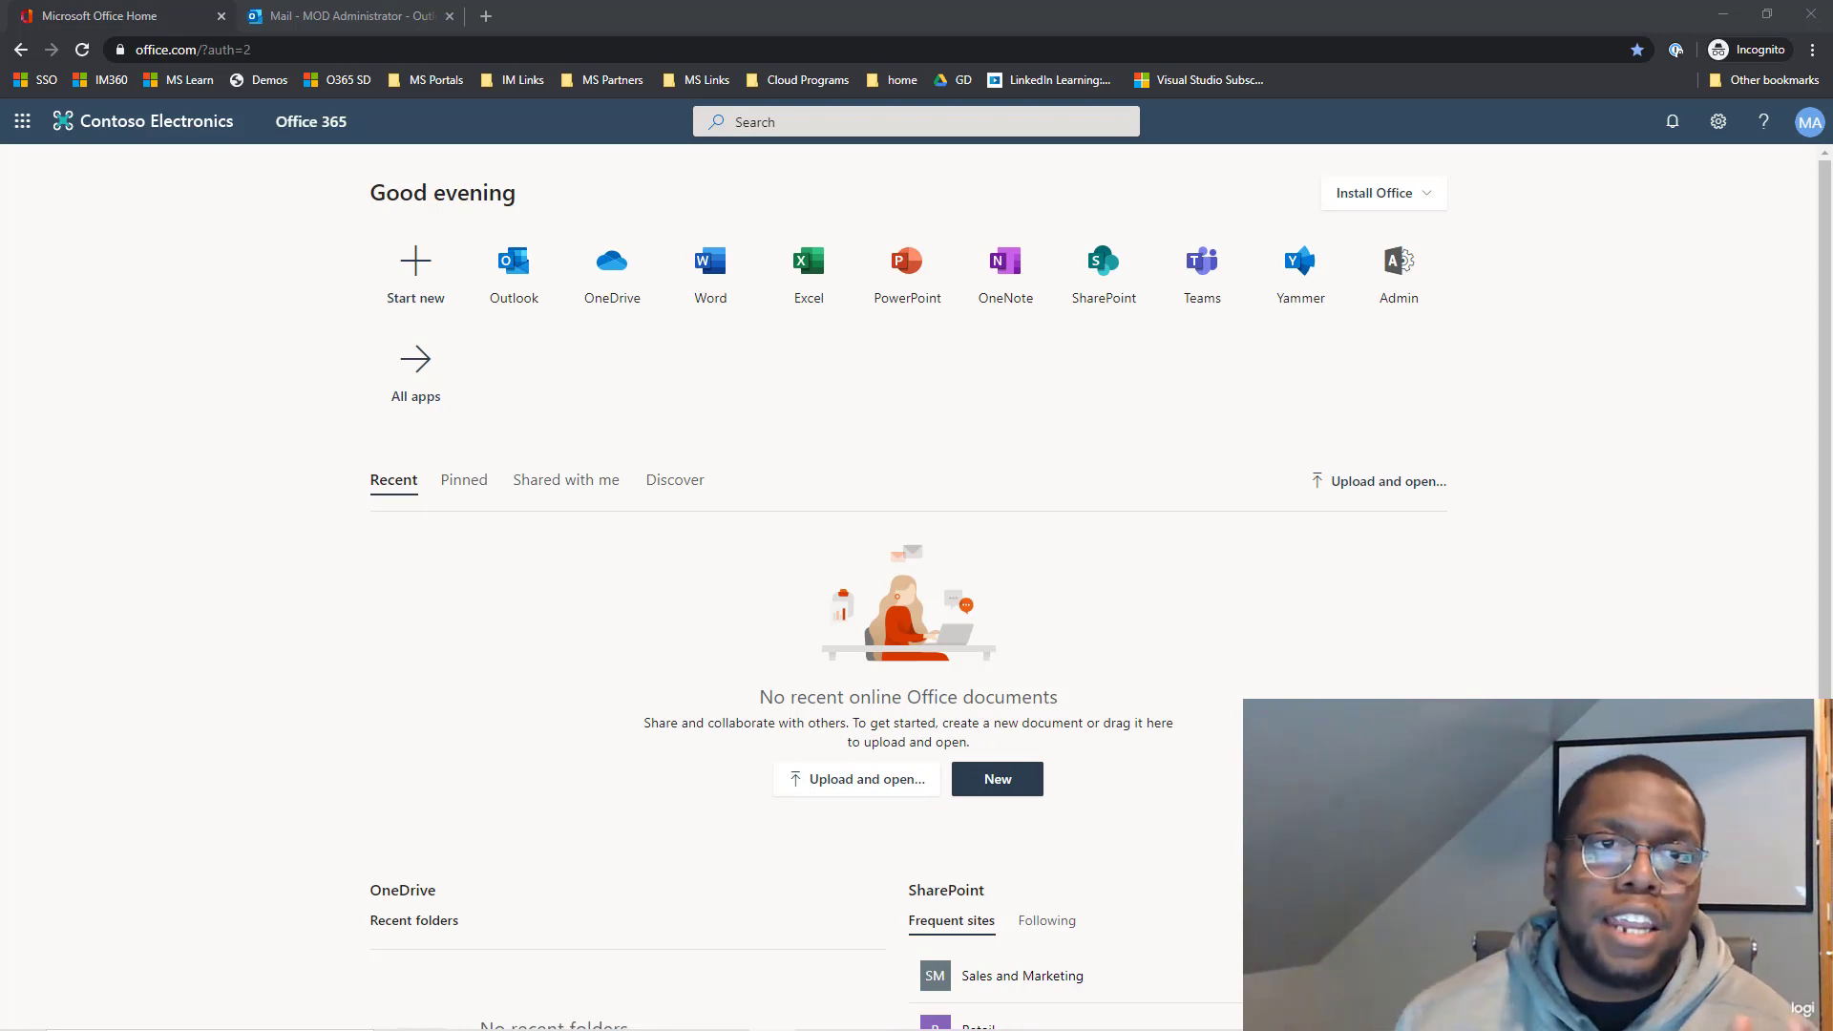
Bring up the Outlook draft whose credit card number is flagged by a policy tip.
{"action": "left_click", "coordinate": [401, 17]}
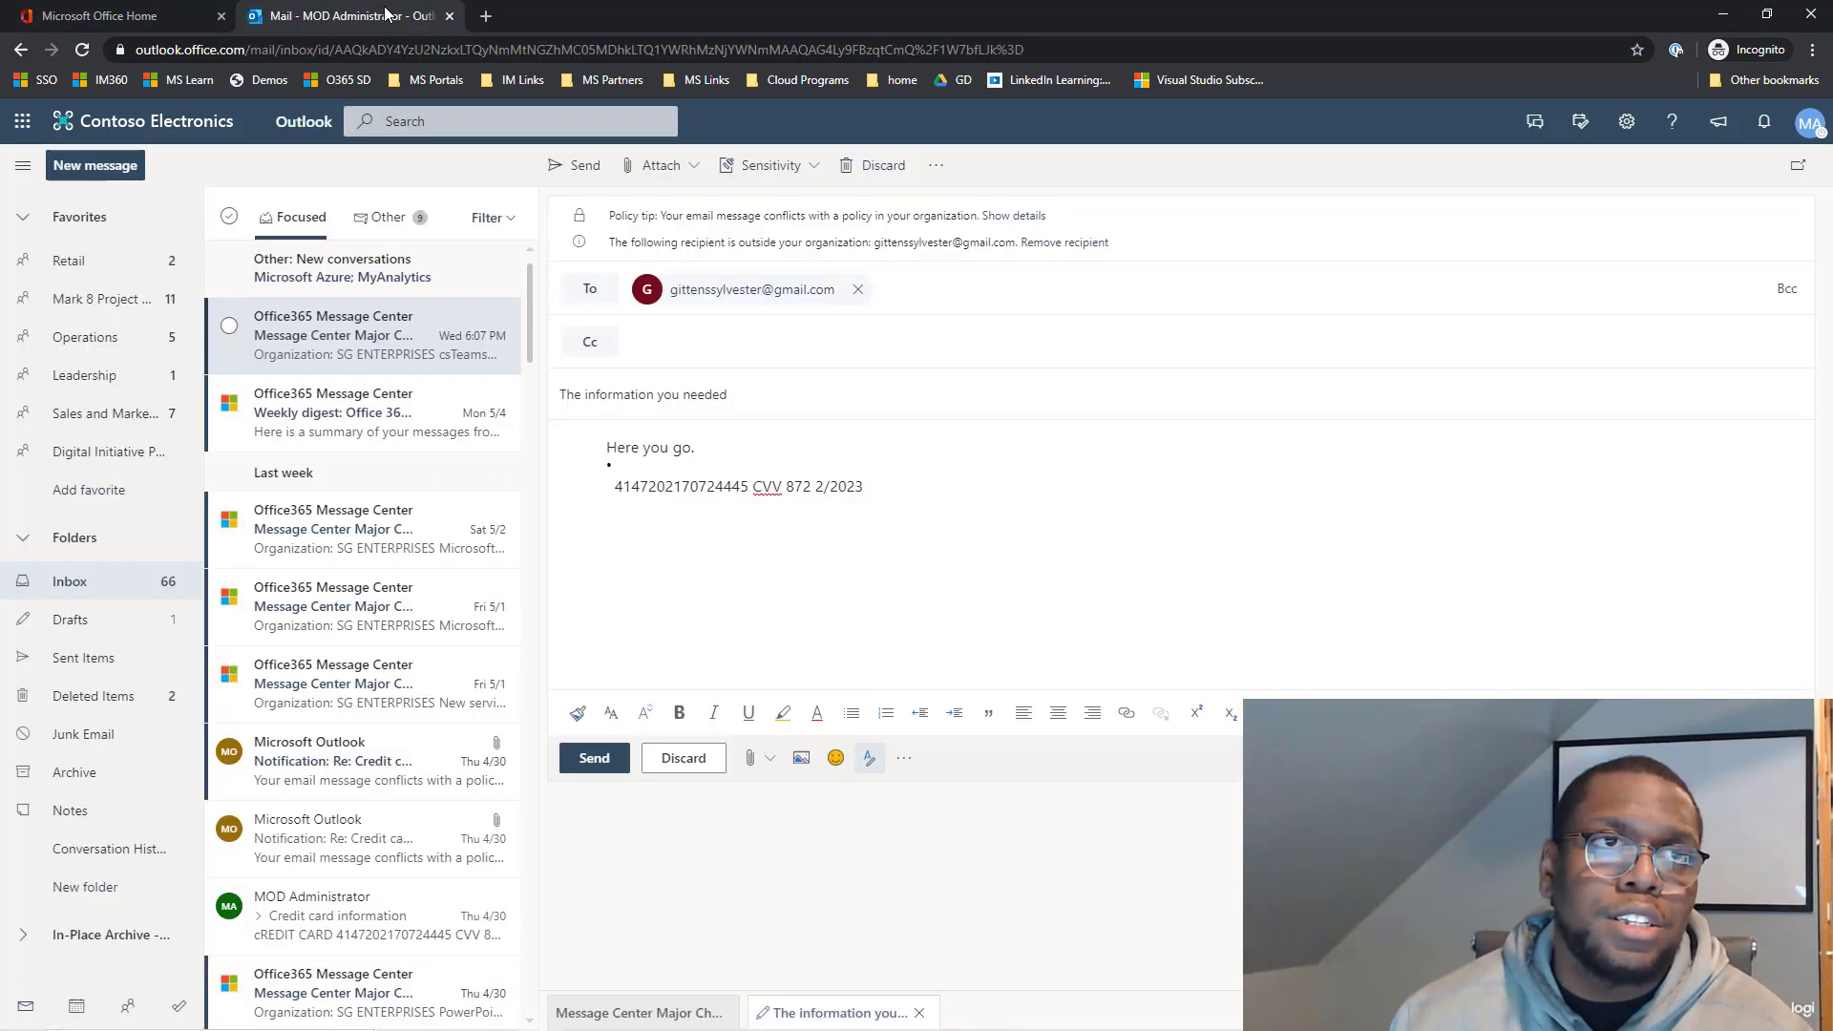